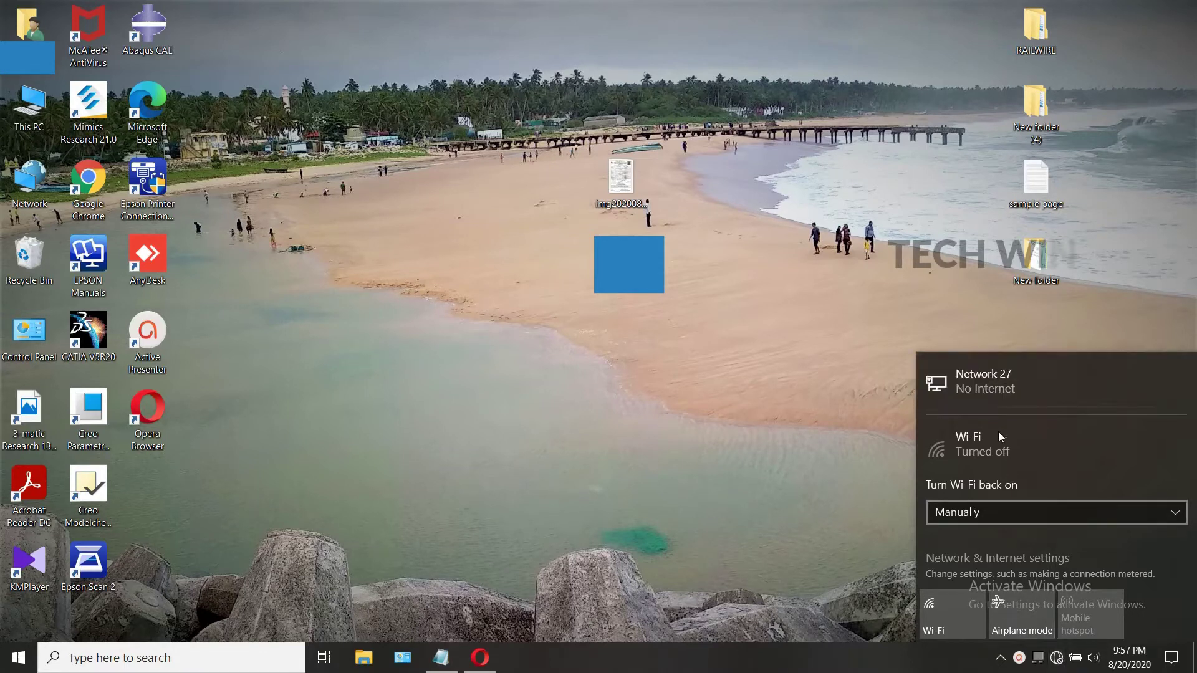
Step: Close the network panel, then reopen it to confirm the wired connection shows No Internet, and close it
left_click(1021, 660)
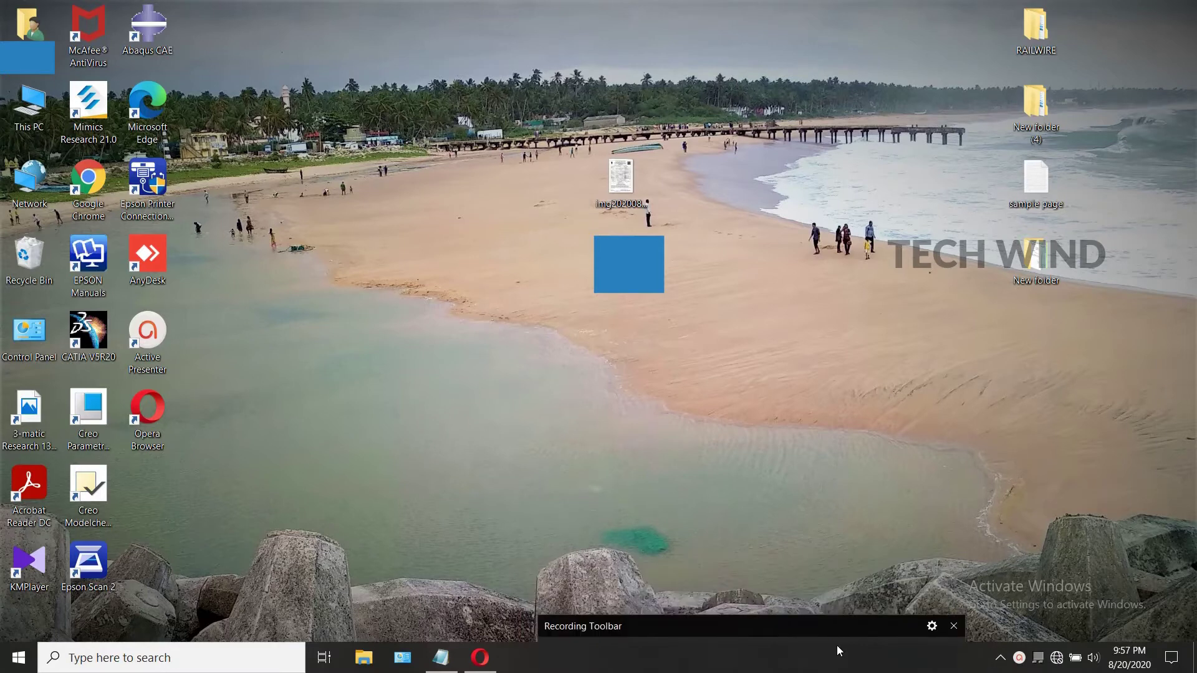
left_click(1057, 658)
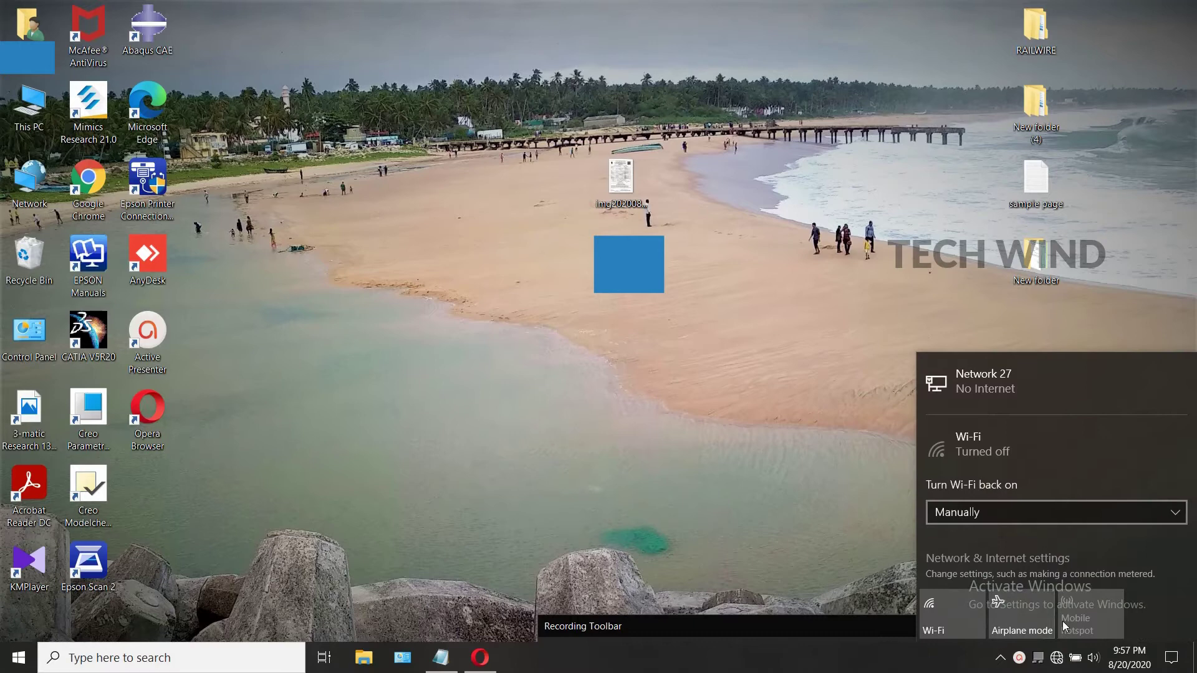
left_click(1056, 658)
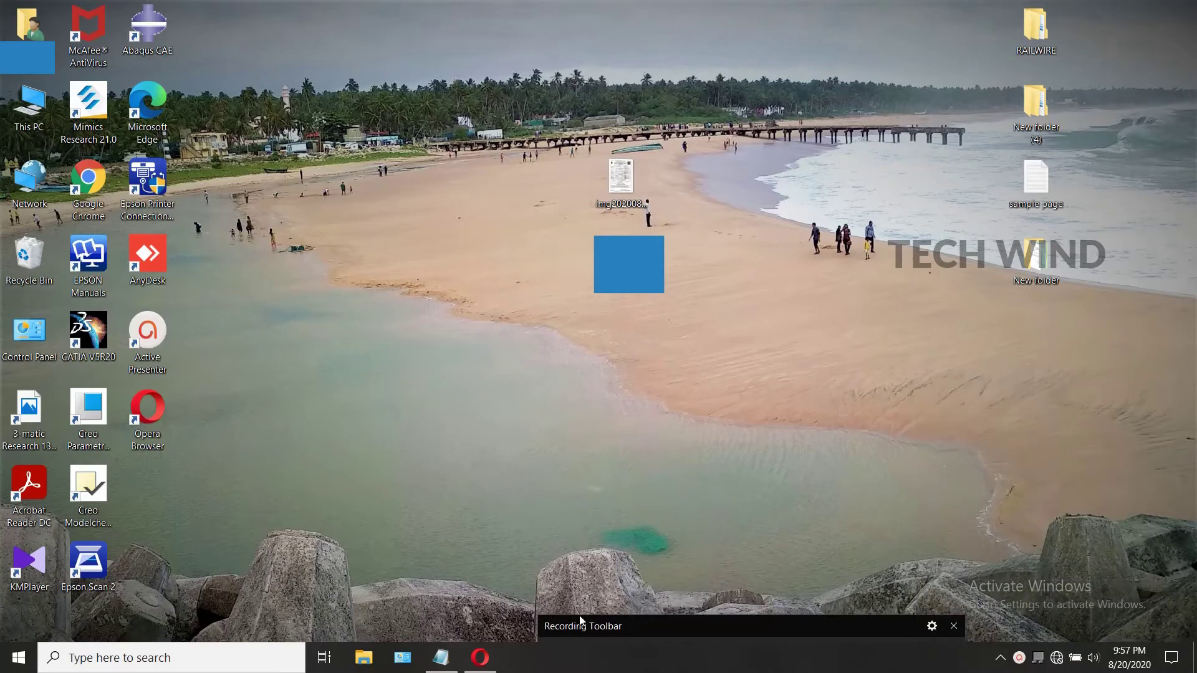
Step: Launch Opera and load the router admin page at 192.168.1.1
left_click(473, 670)
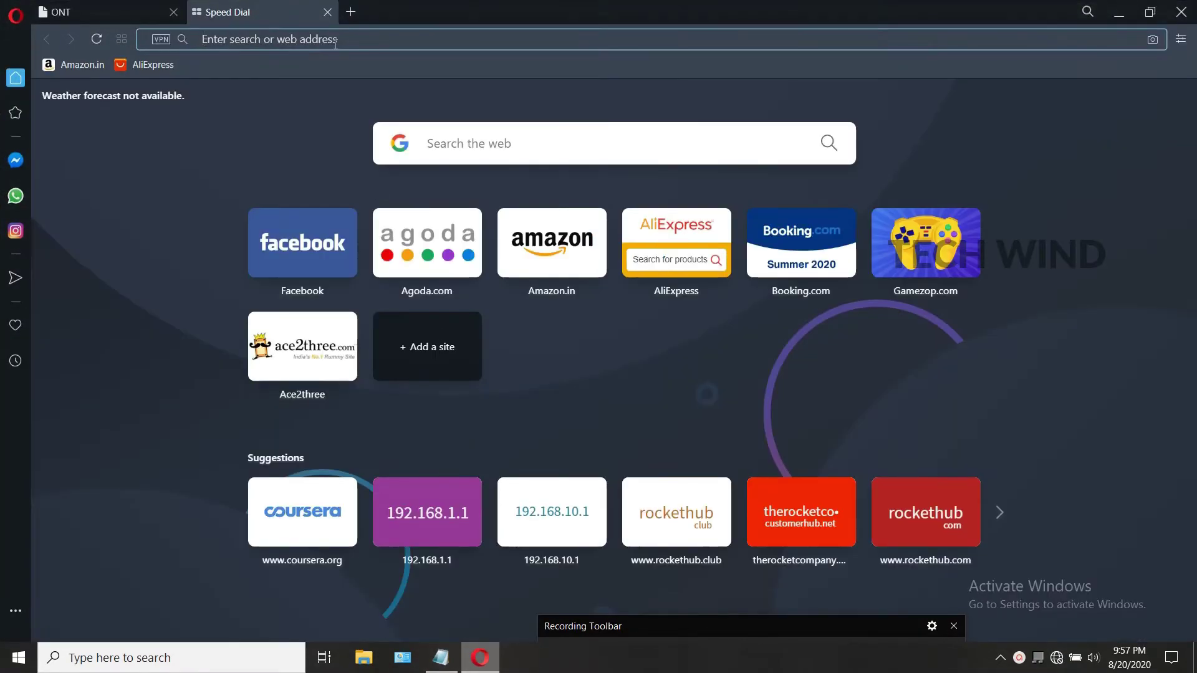
type("192.168.1.1")
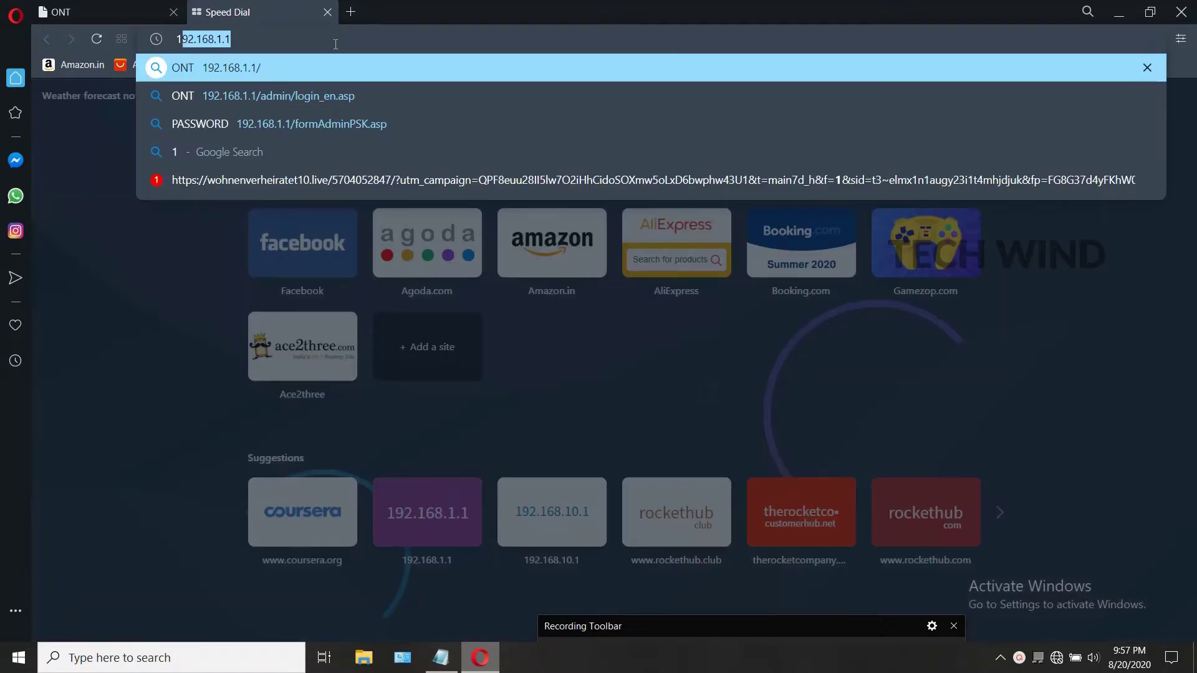
key("Right")
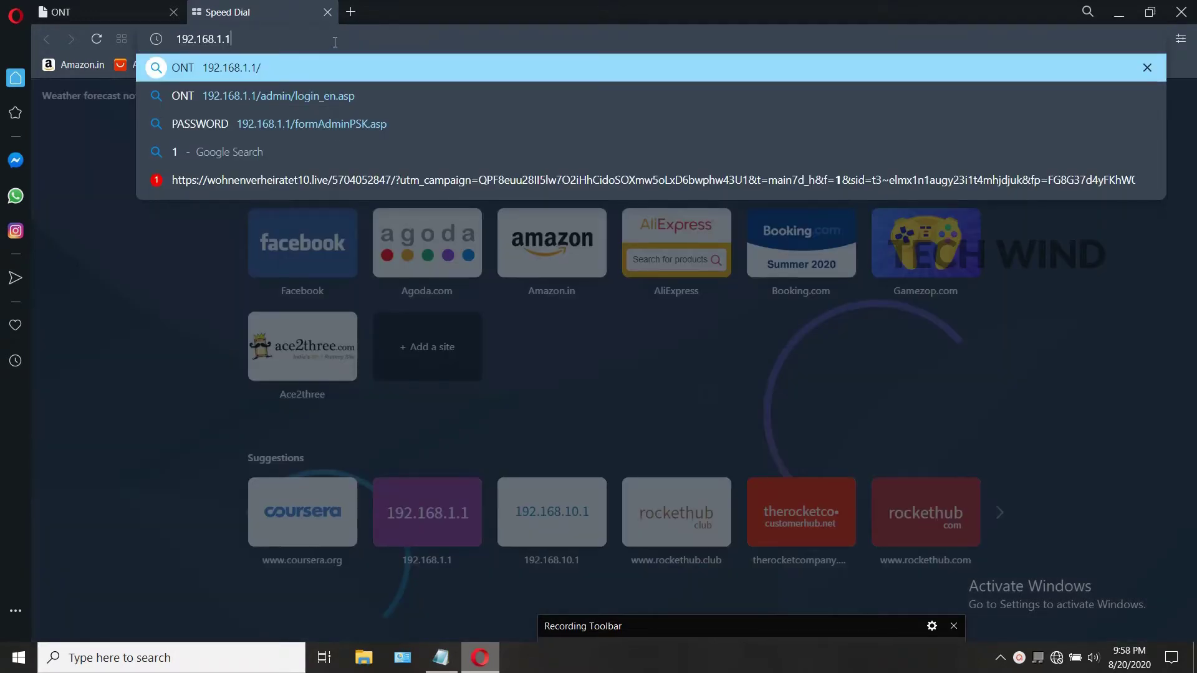
key("Return")
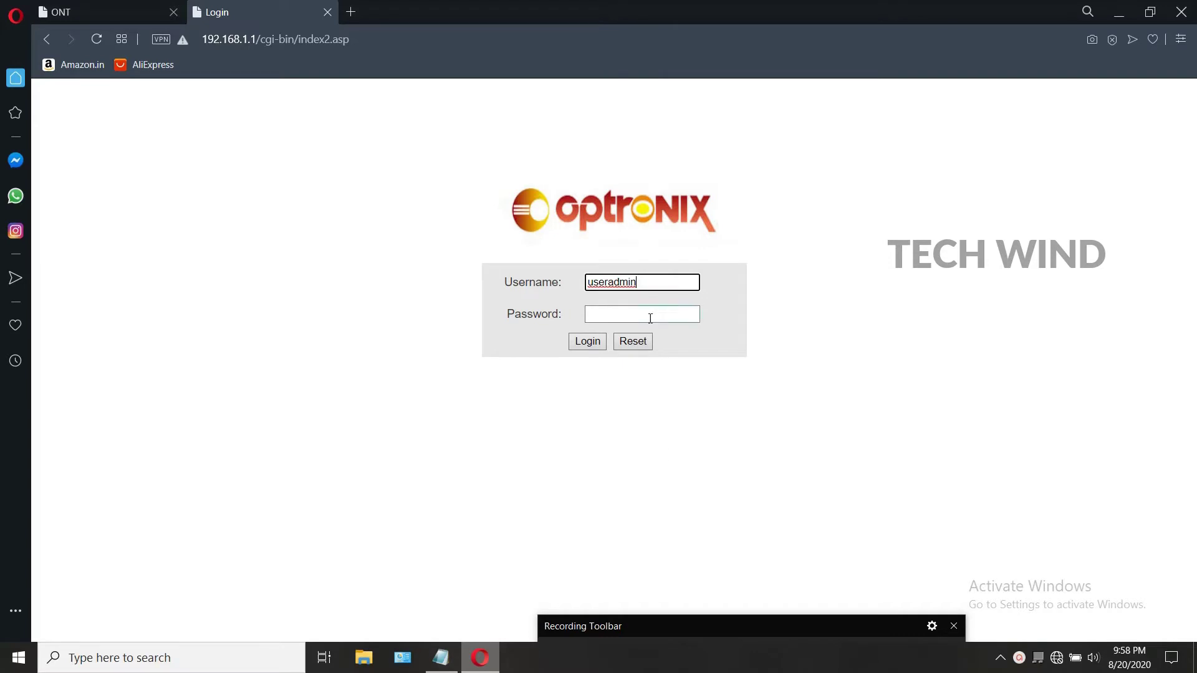
left_click(692, 624)
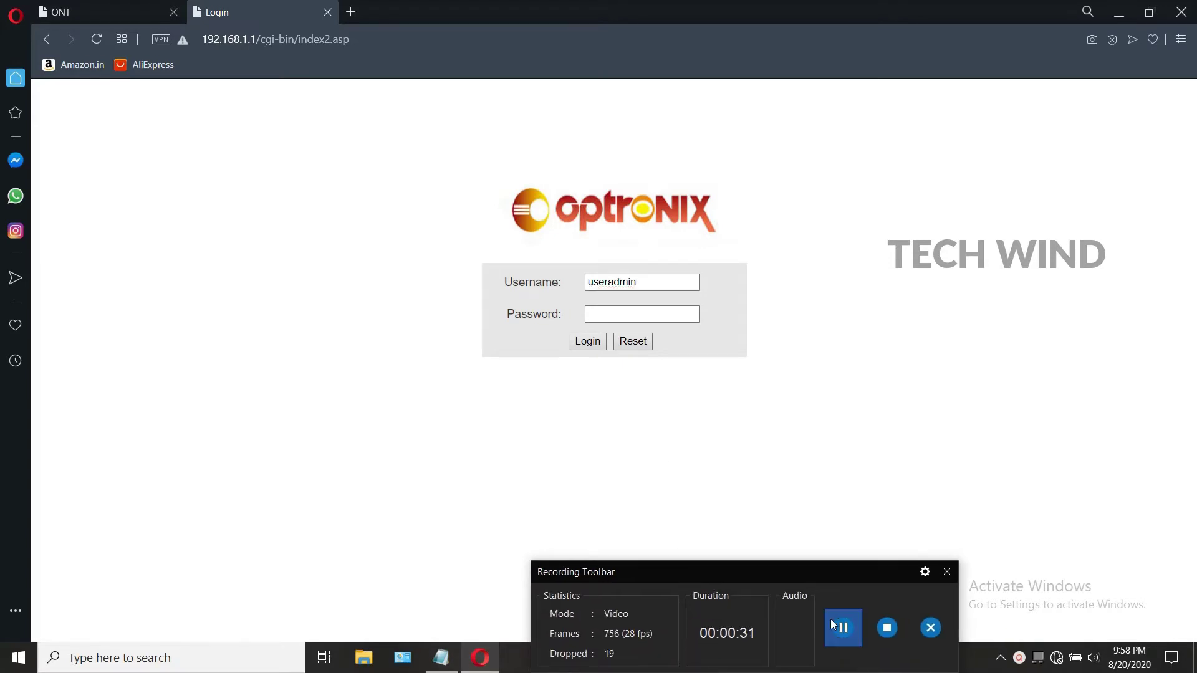
Step: Look up the login credentials in Notepad, then return to the login form's password field
key("alt+Tab")
left_click(451, 328)
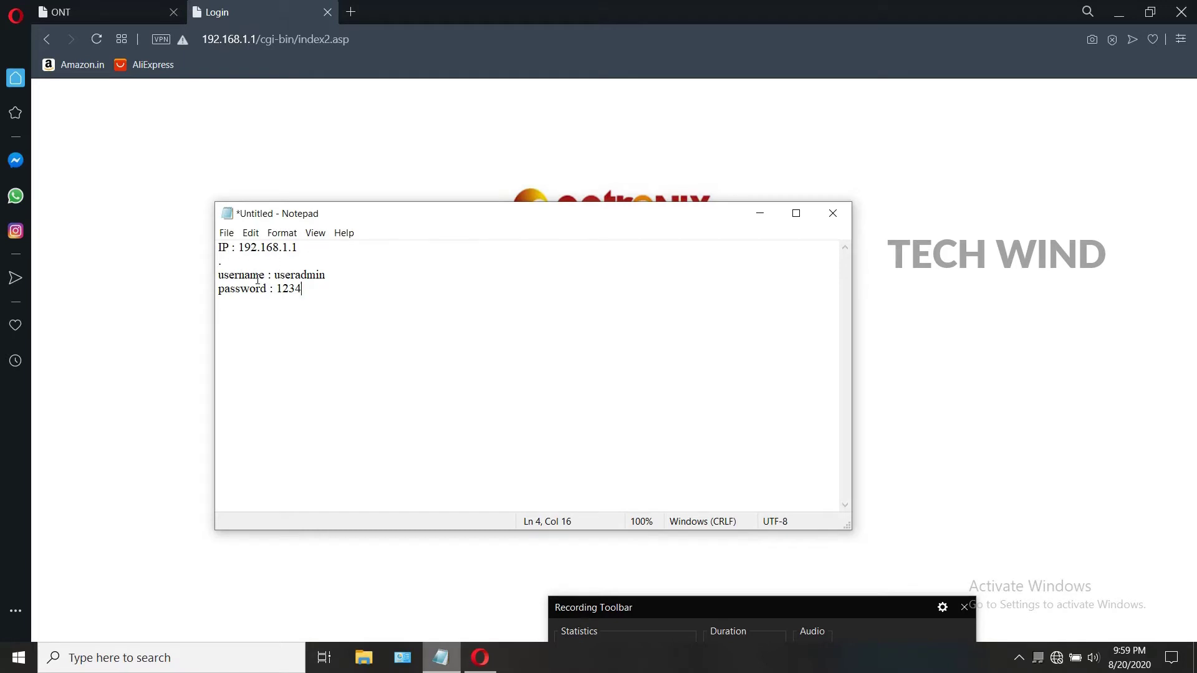
left_click(746, 216)
left_click(612, 315)
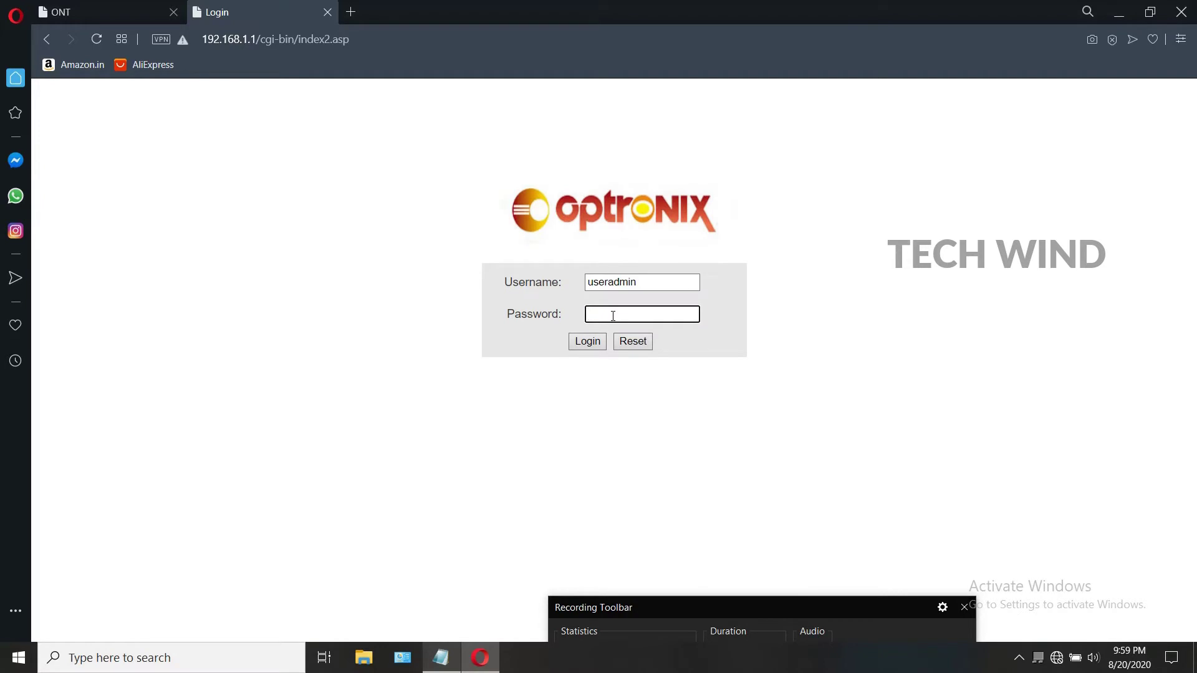
Step: Log in and browse Network > WLAN 2.4G to the TR069 OLT authentication page
left_click(581, 341)
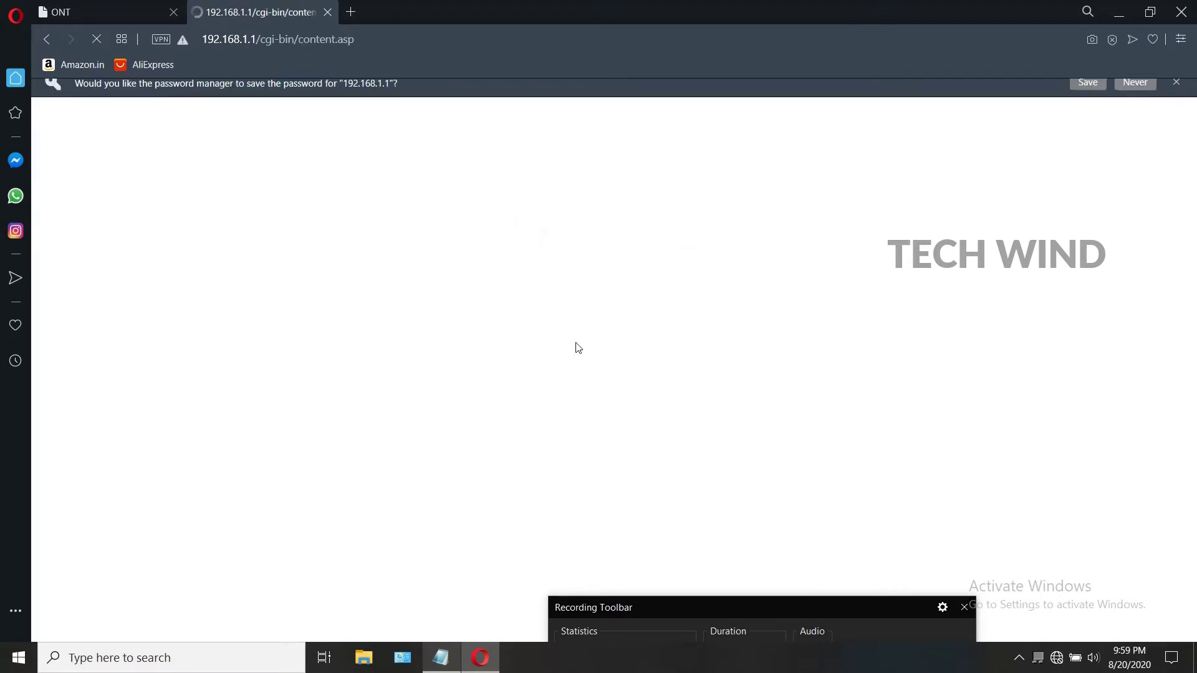
left_click(1176, 93)
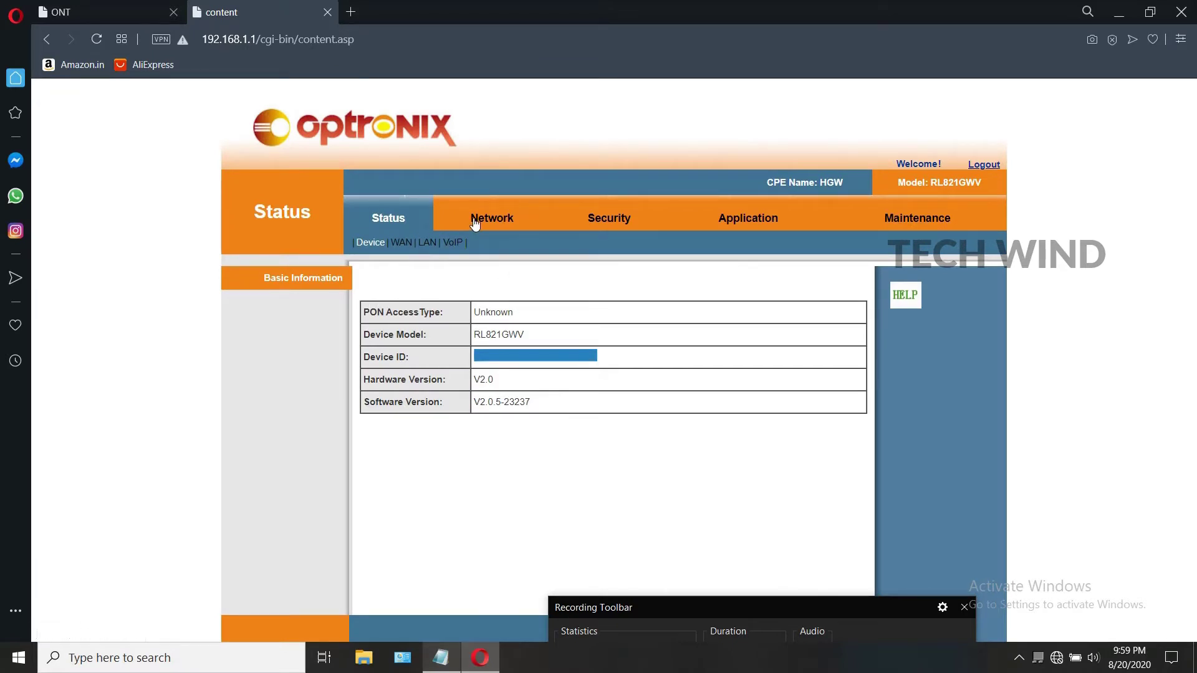
left_click(474, 219)
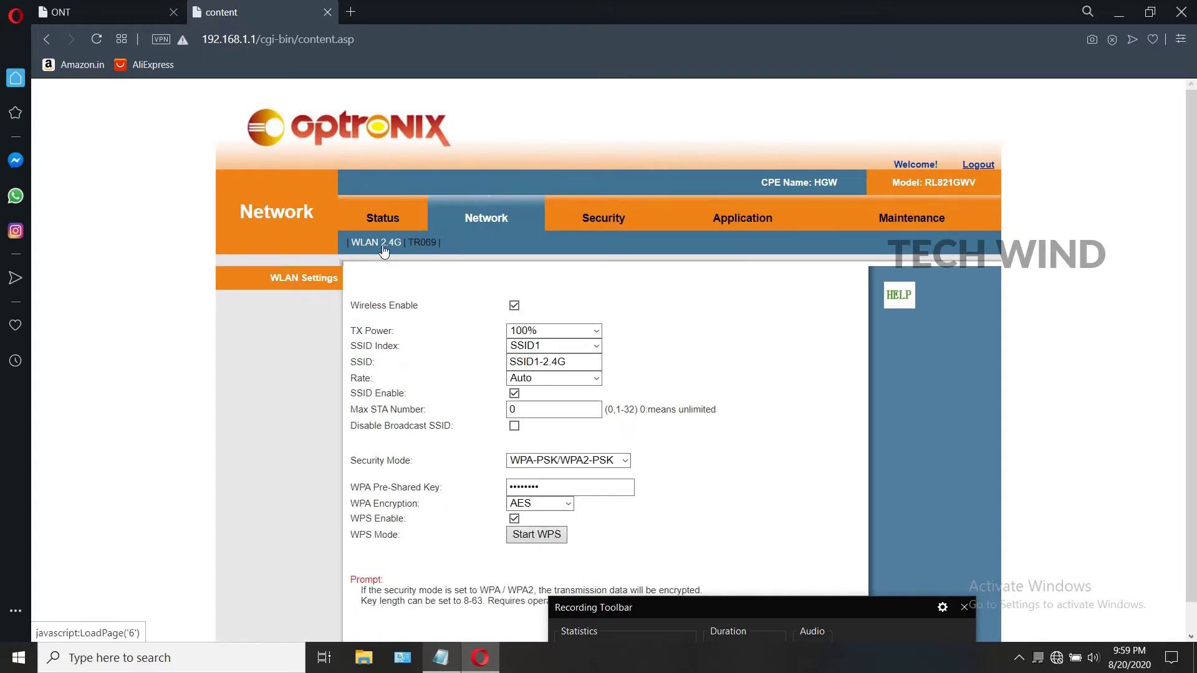
left_click(381, 245)
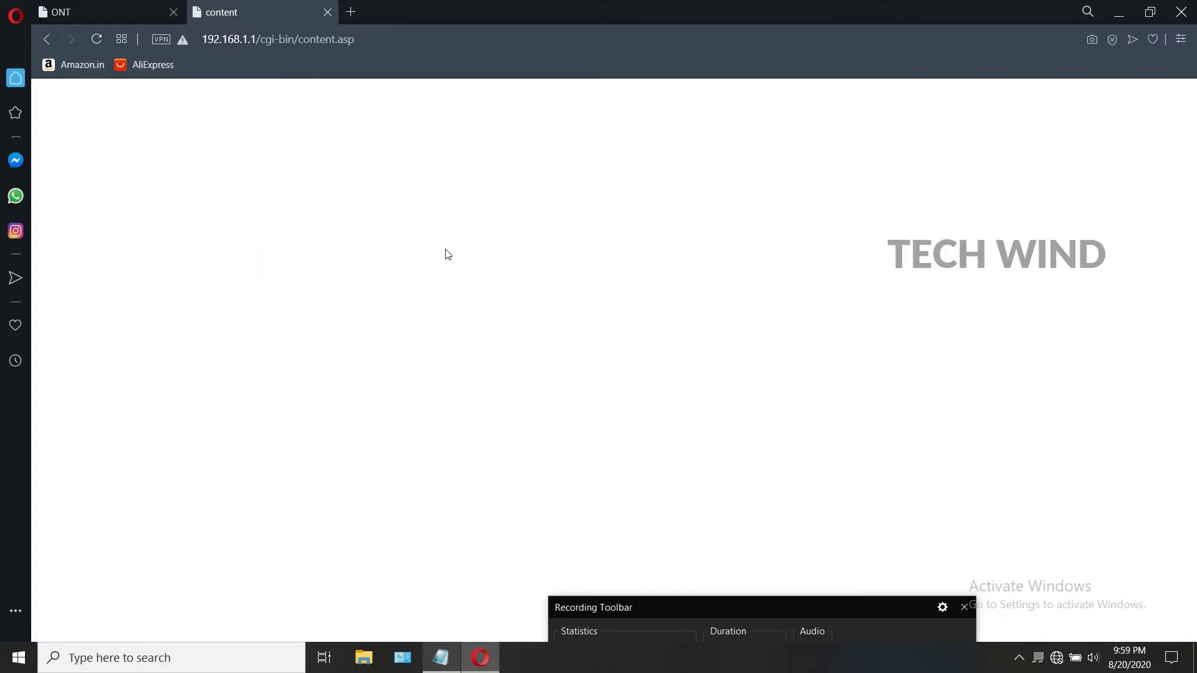
left_click(424, 239)
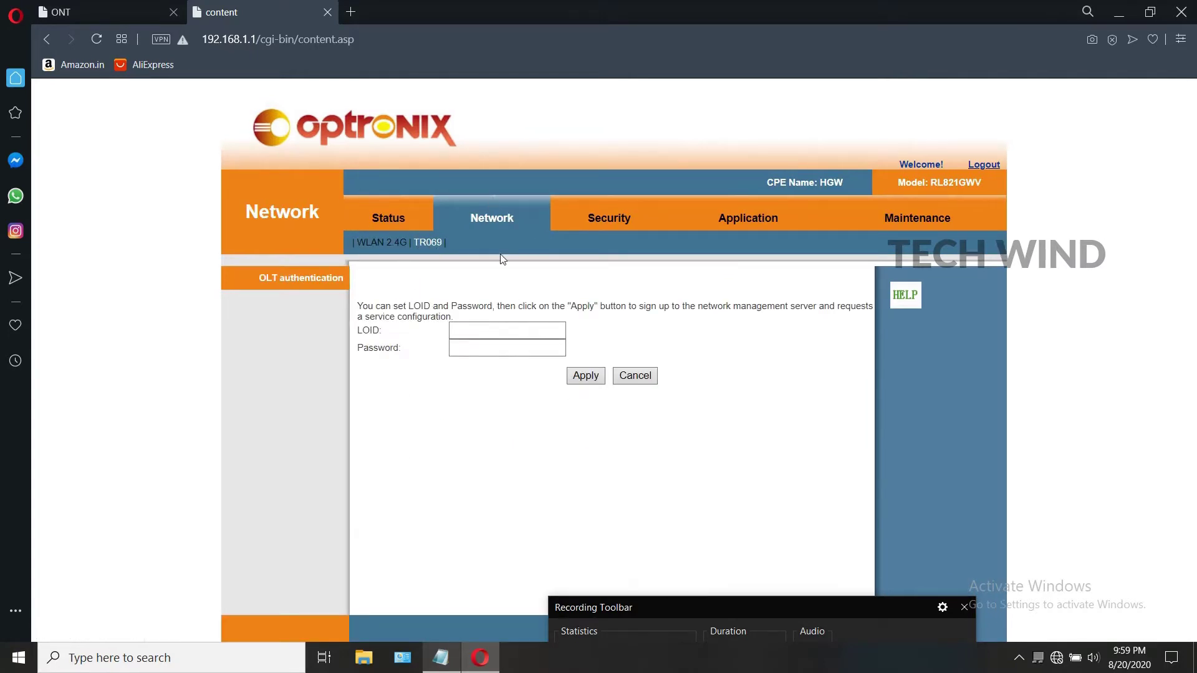
left_click_drag(760, 610, 731, 538)
left_click_drag(821, 556, 838, 595)
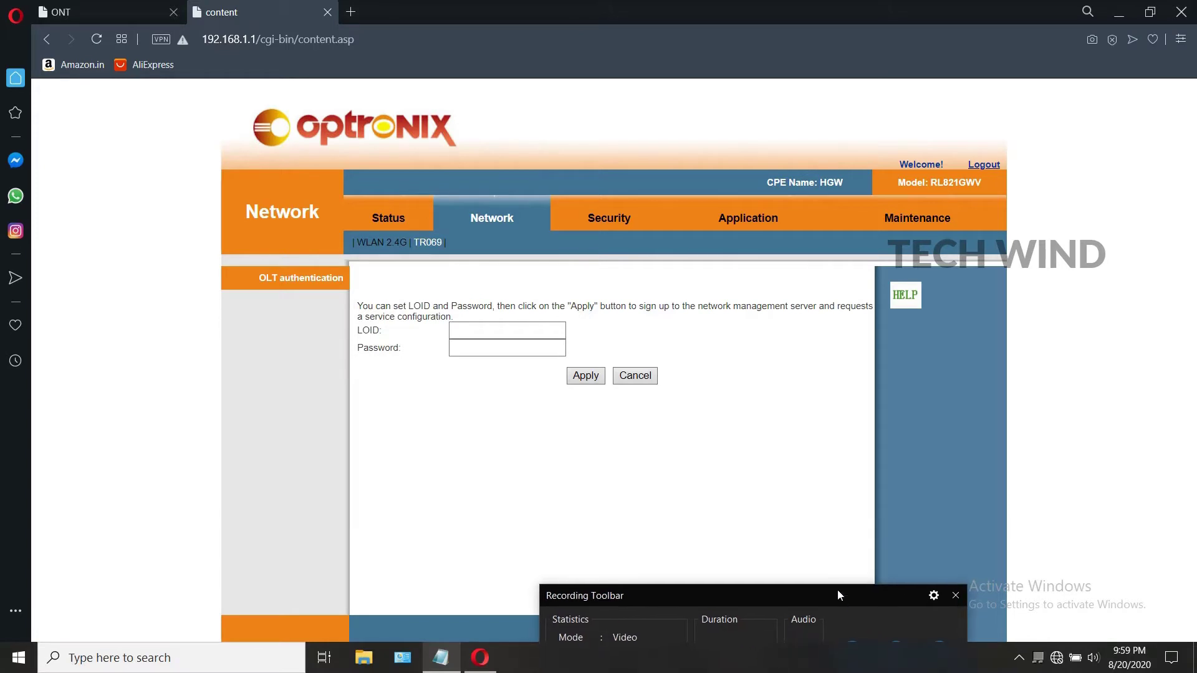
Step: Log out and sign back in with username admin and the administrator password
left_click(983, 164)
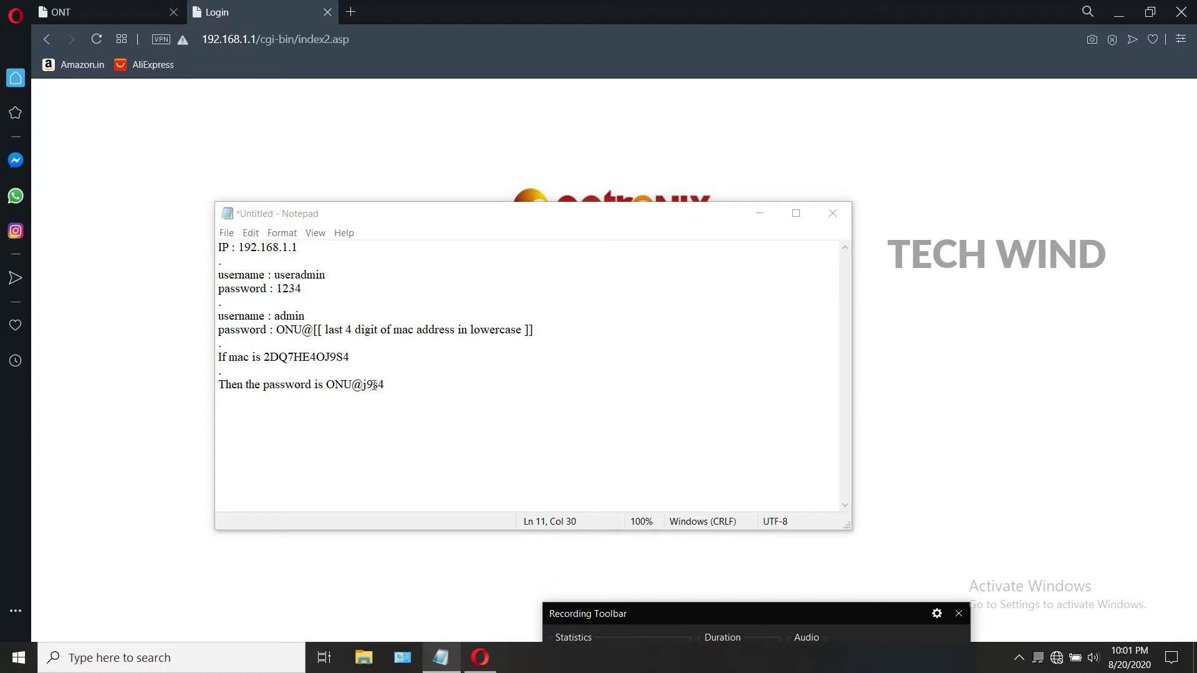
left_click(759, 213)
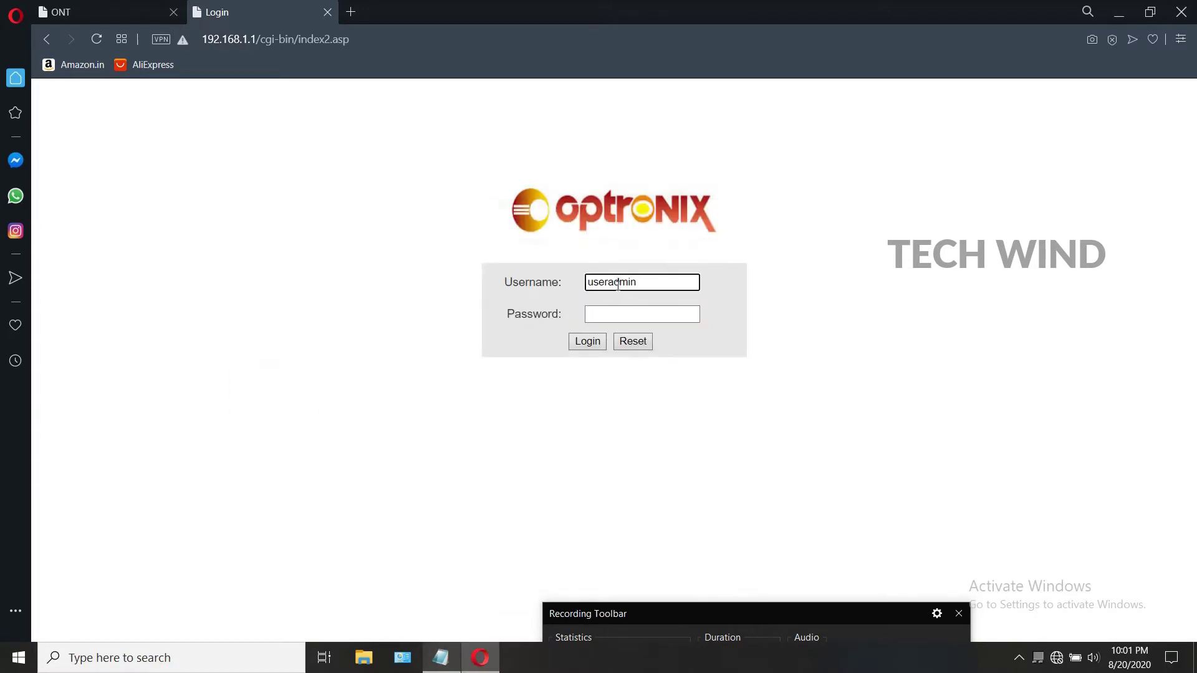
left_click(609, 282)
double_click(645, 285)
type("admin")
left_click(629, 313)
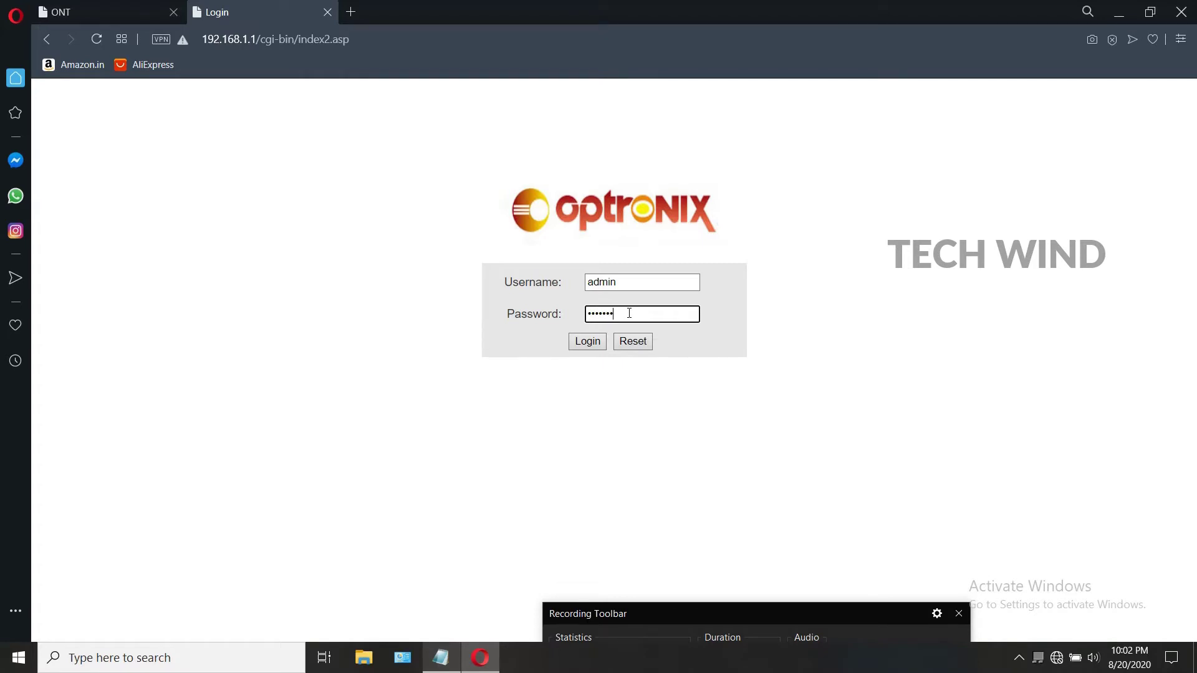
left_click(595, 343)
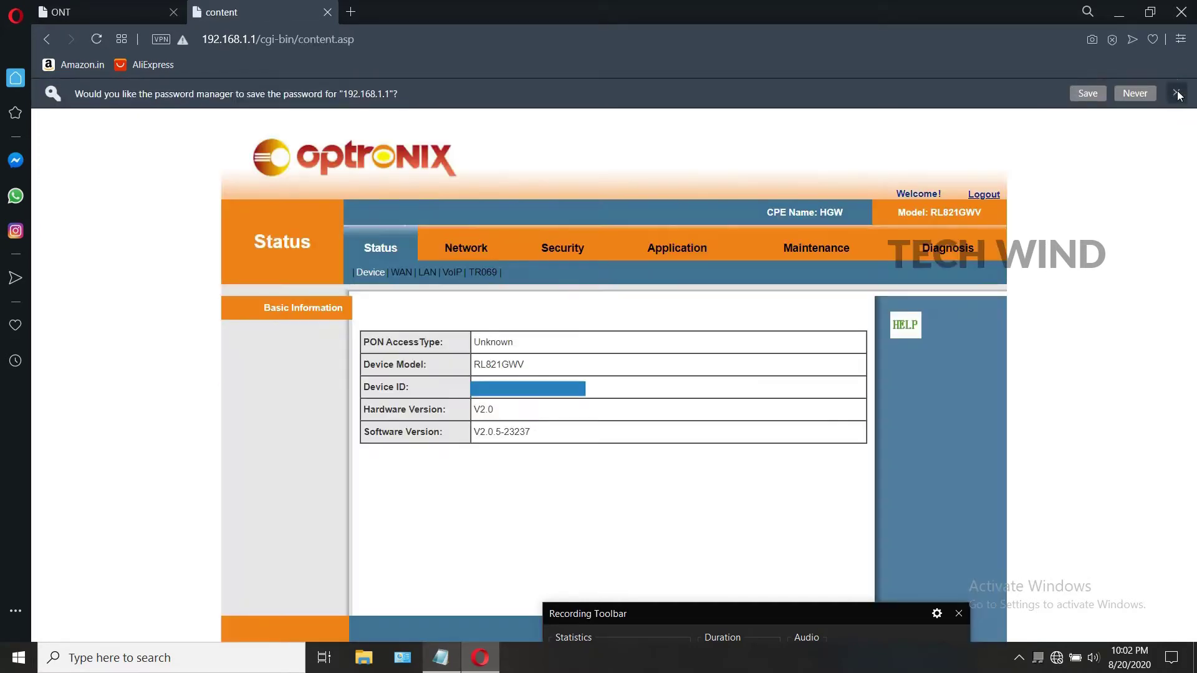
Step: Open the Network WAN settings and close the unused ONT login tab
left_click(1176, 94)
left_click(464, 220)
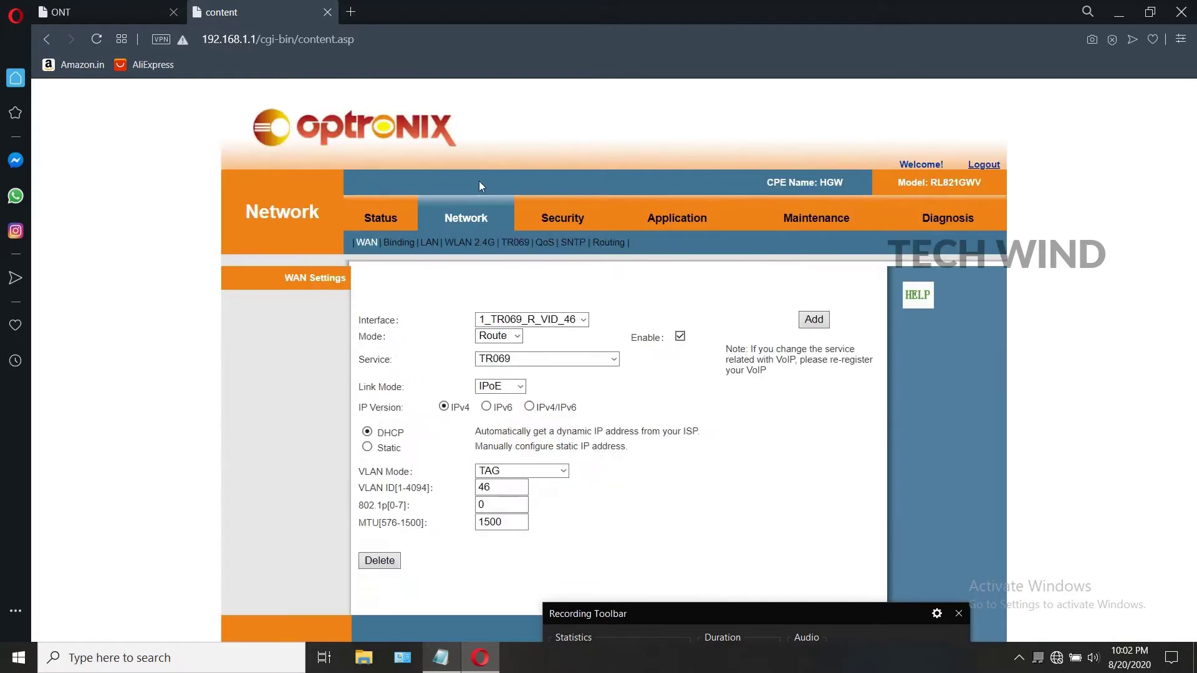
left_click(121, 8)
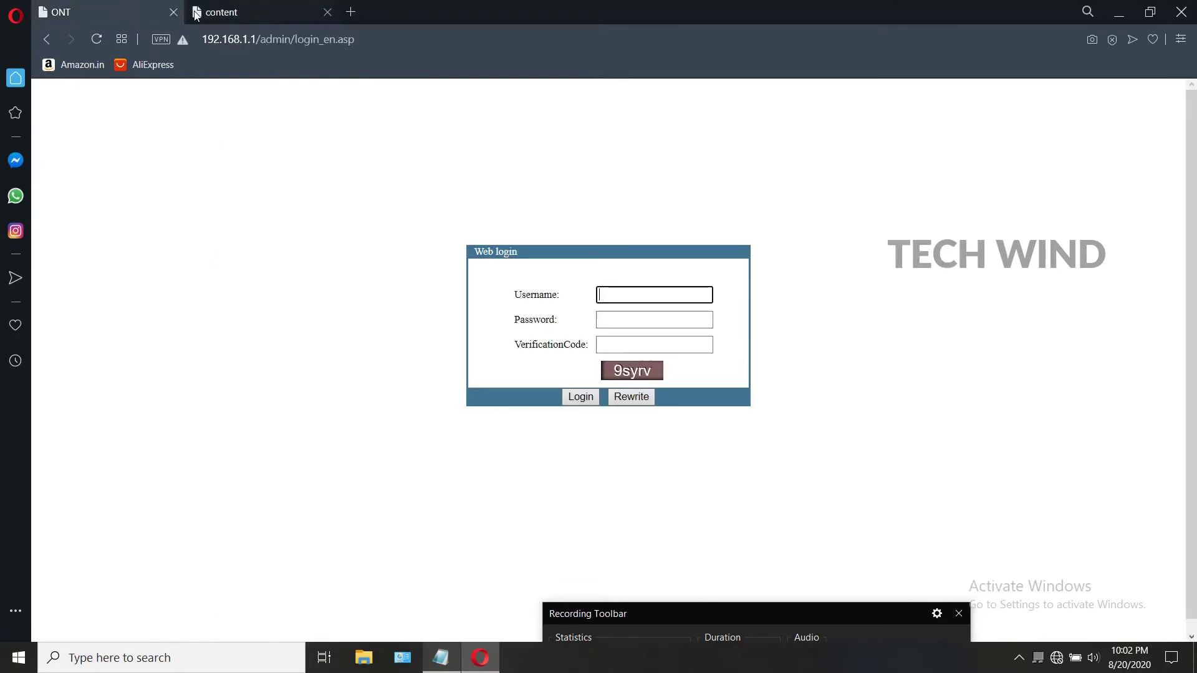
left_click(175, 13)
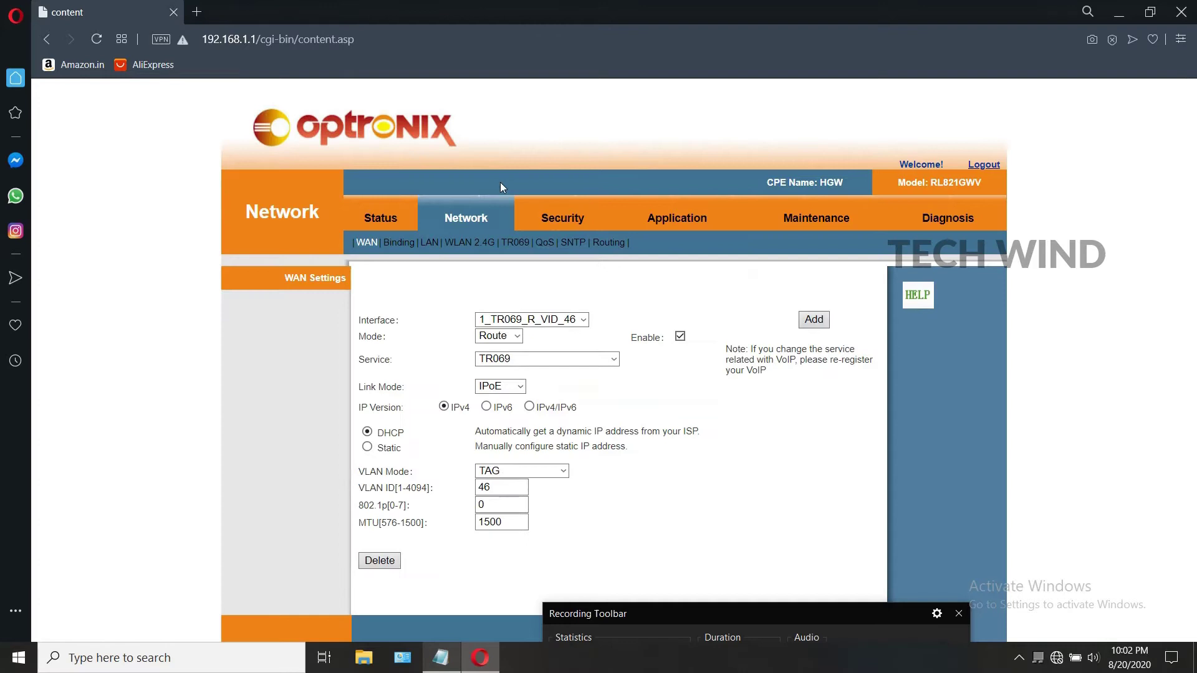
Step: Delete the WAN interface 1_TR069_R_VID_46 and confirm the deletion
left_click(580, 319)
left_click(580, 318)
left_click(379, 560)
left_click(721, 140)
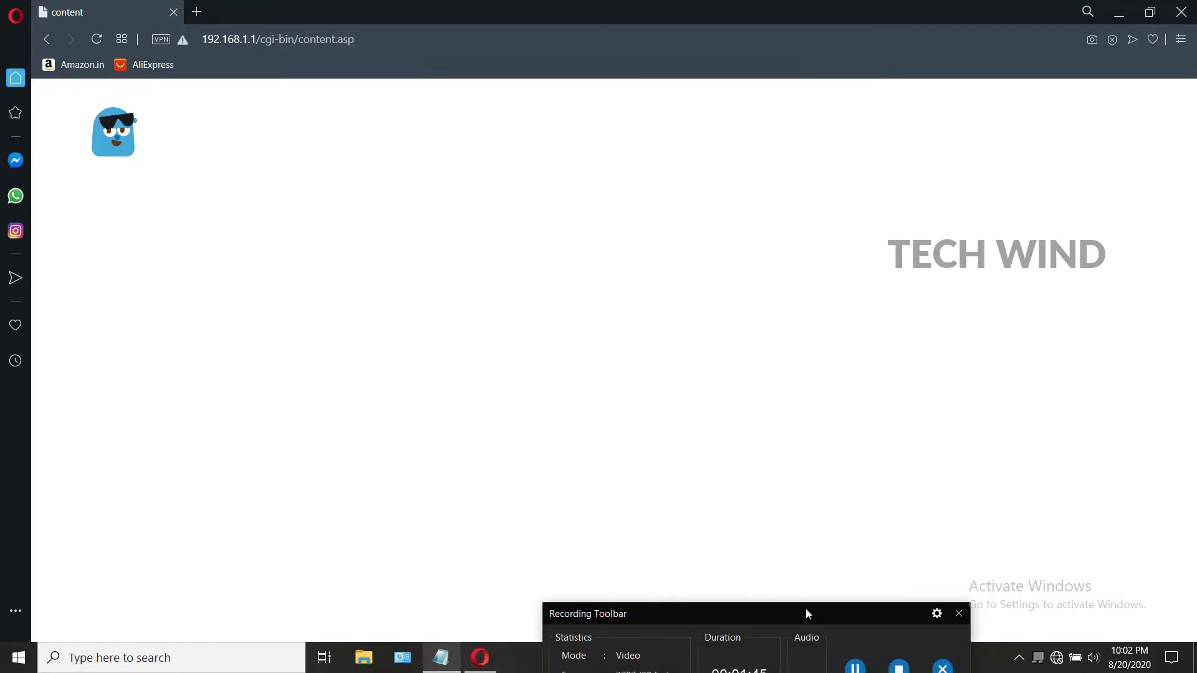
Step: Start a new WAN interface with service type INTERNET
left_click_drag(805, 608, 804, 634)
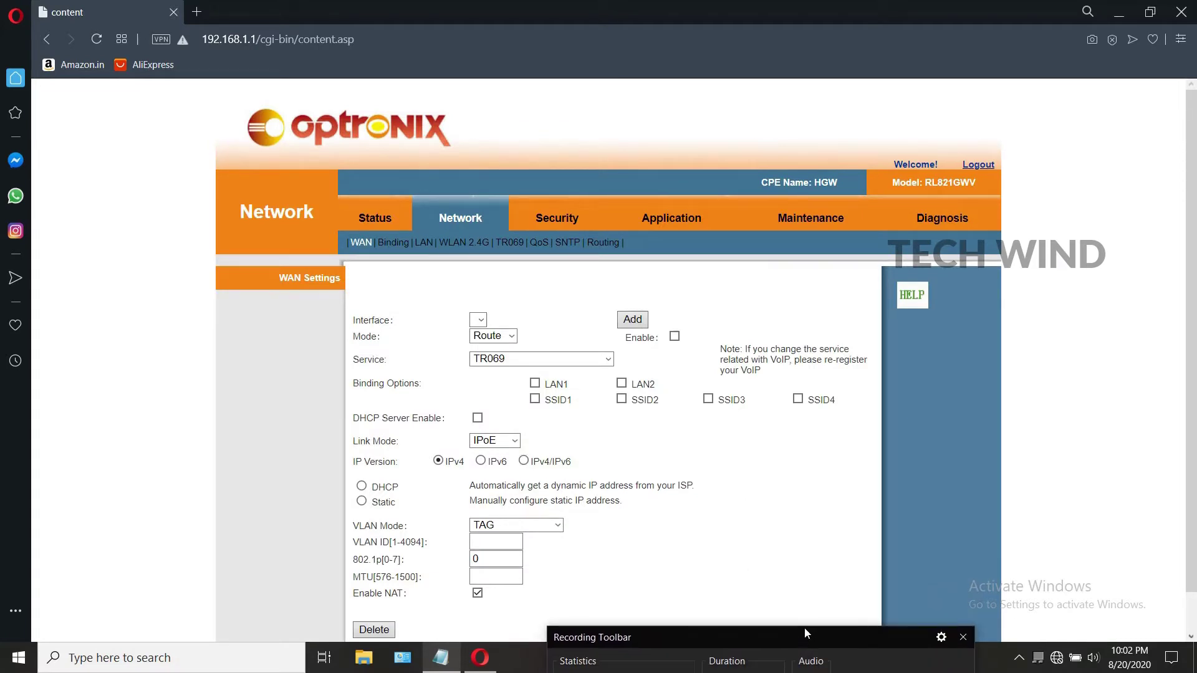
scroll(696, 372, "down", 1)
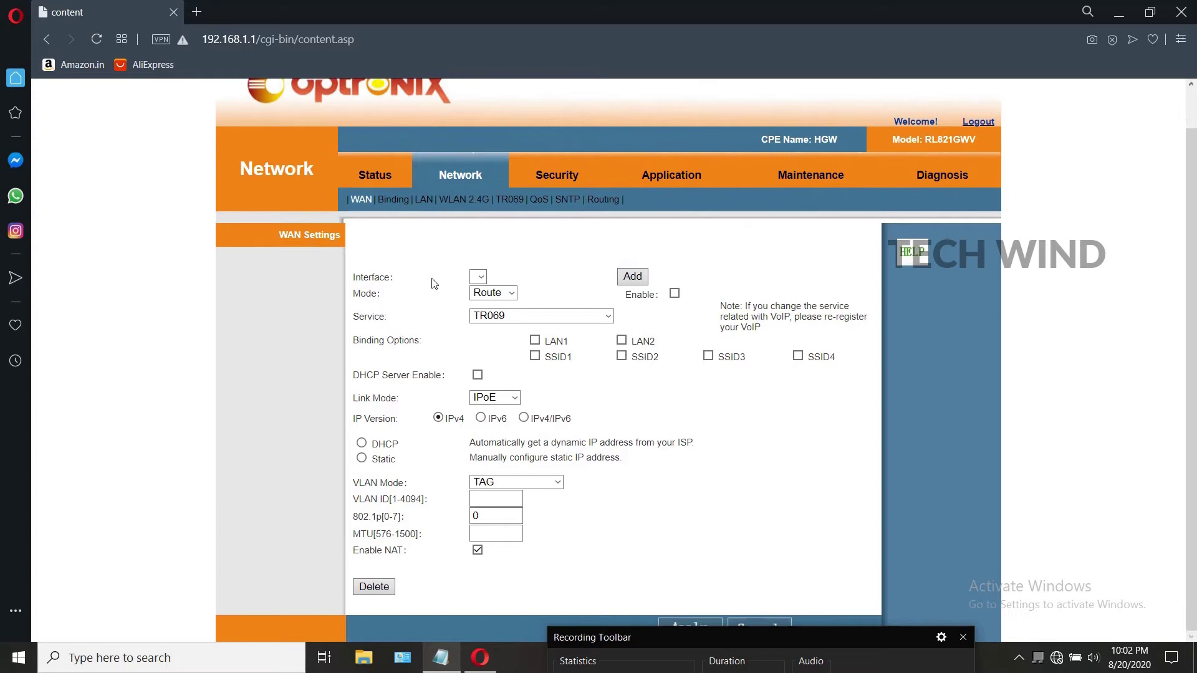
left_click(633, 278)
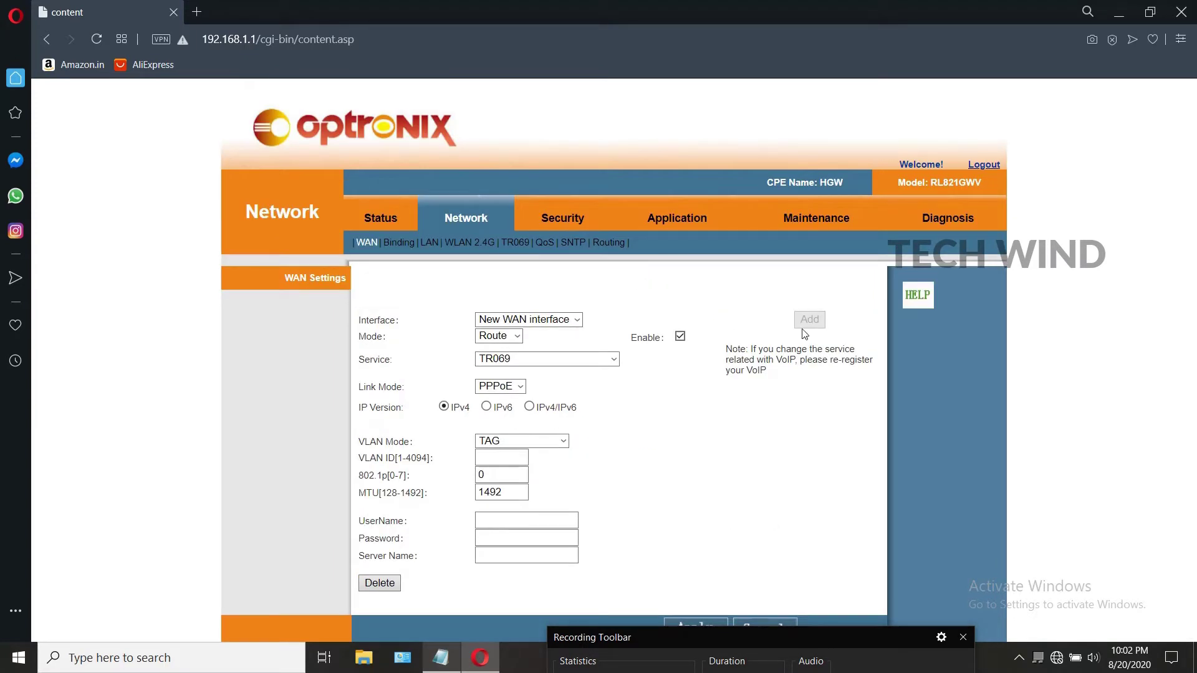
left_click(515, 319)
left_click(515, 330)
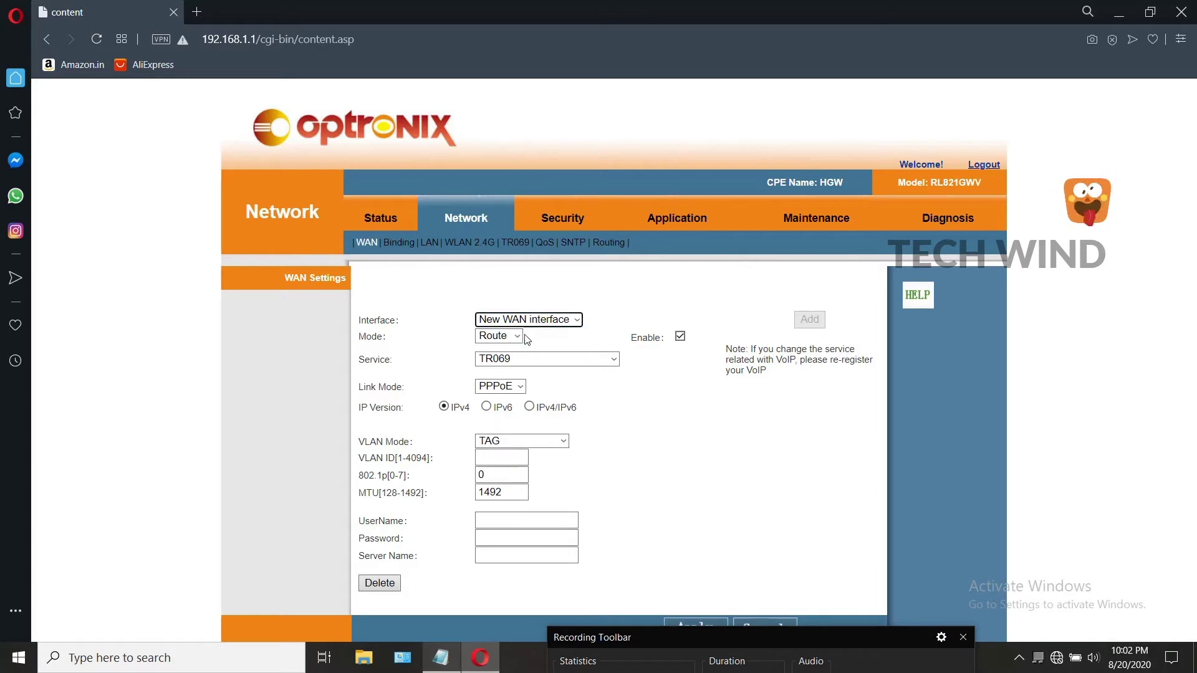
left_click(515, 336)
left_click(515, 343)
left_click(514, 358)
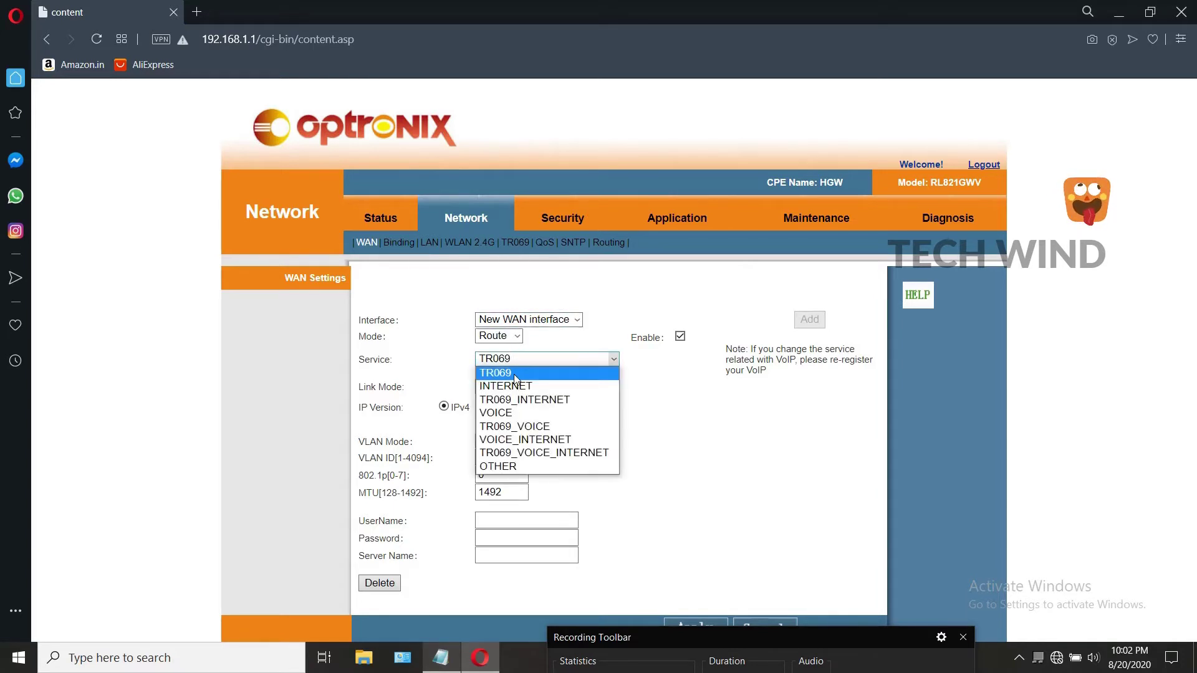
left_click(513, 387)
scroll(454, 333, "down", 1)
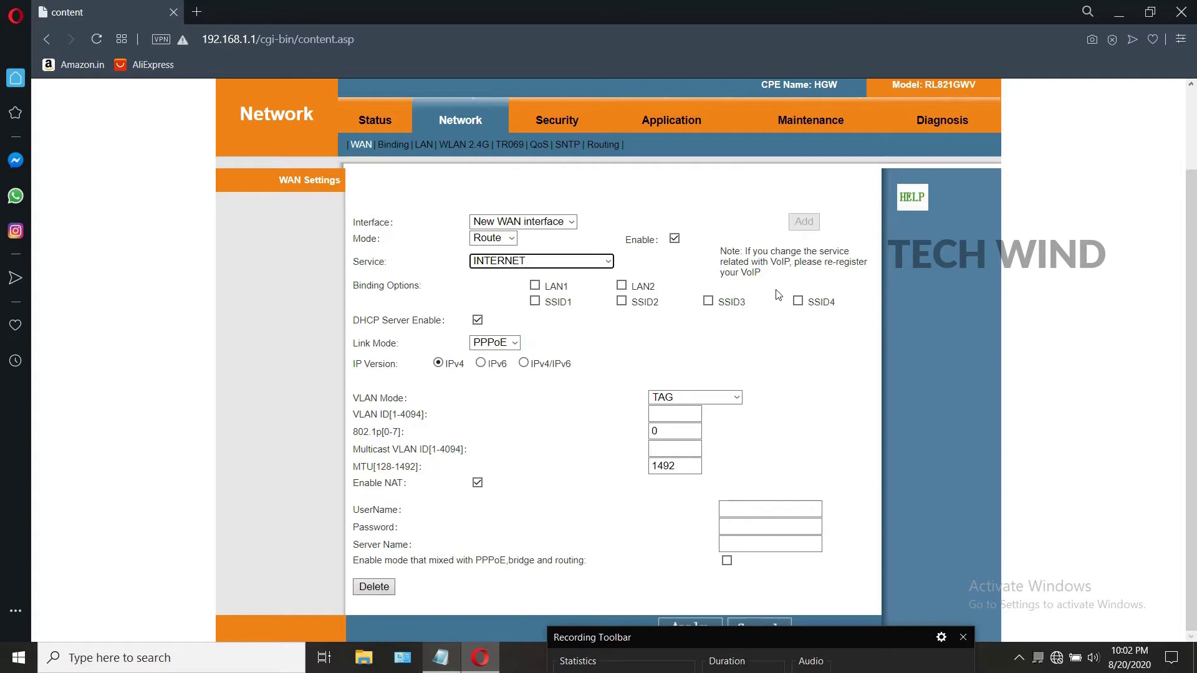
Step: Bind the connection to SSID1, SSID2, SSID4, LAN2 and LAN1
left_click(535, 301)
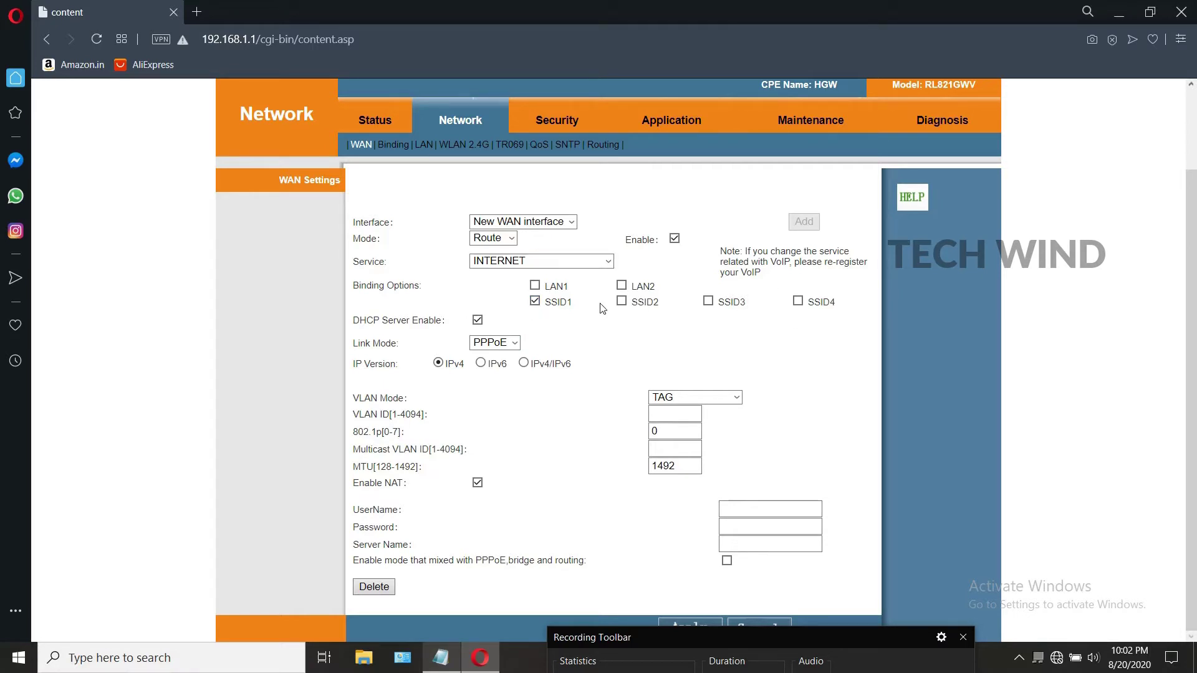
left_click(621, 302)
left_click(798, 301)
left_click(622, 286)
left_click(535, 285)
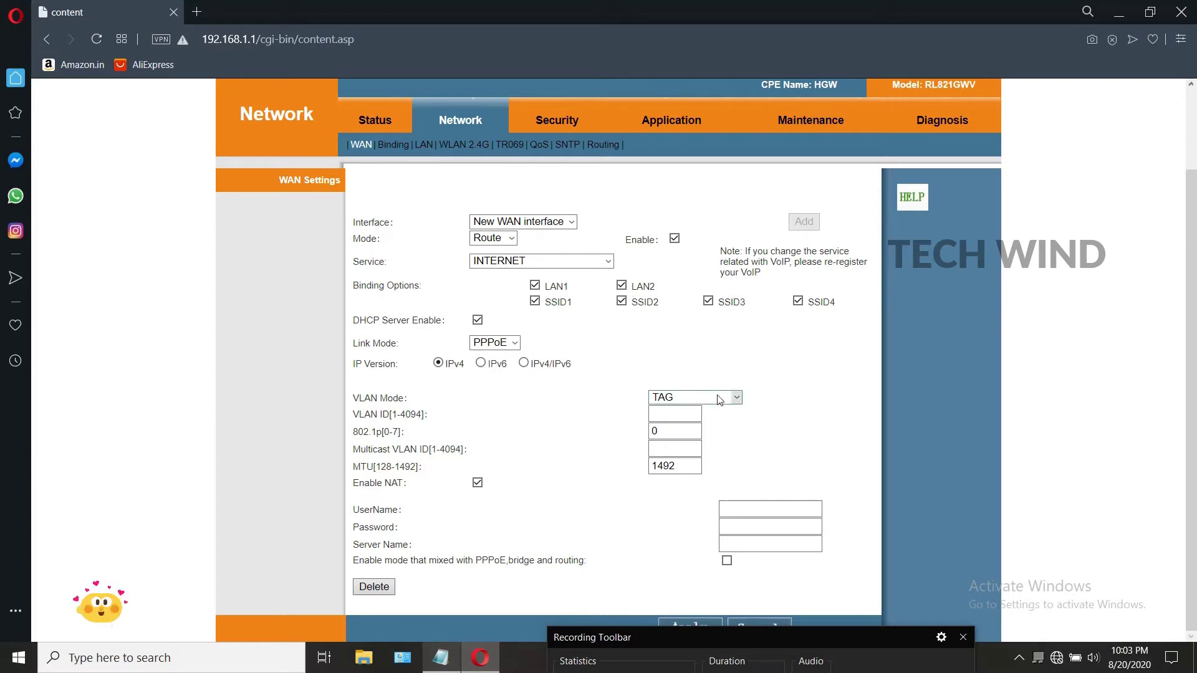
Step: Set the VLAN ID to 199, leaving priority, multicast VLAN and MTU 1492 unchanged
left_click(685, 413)
type("199")
left_click(674, 435)
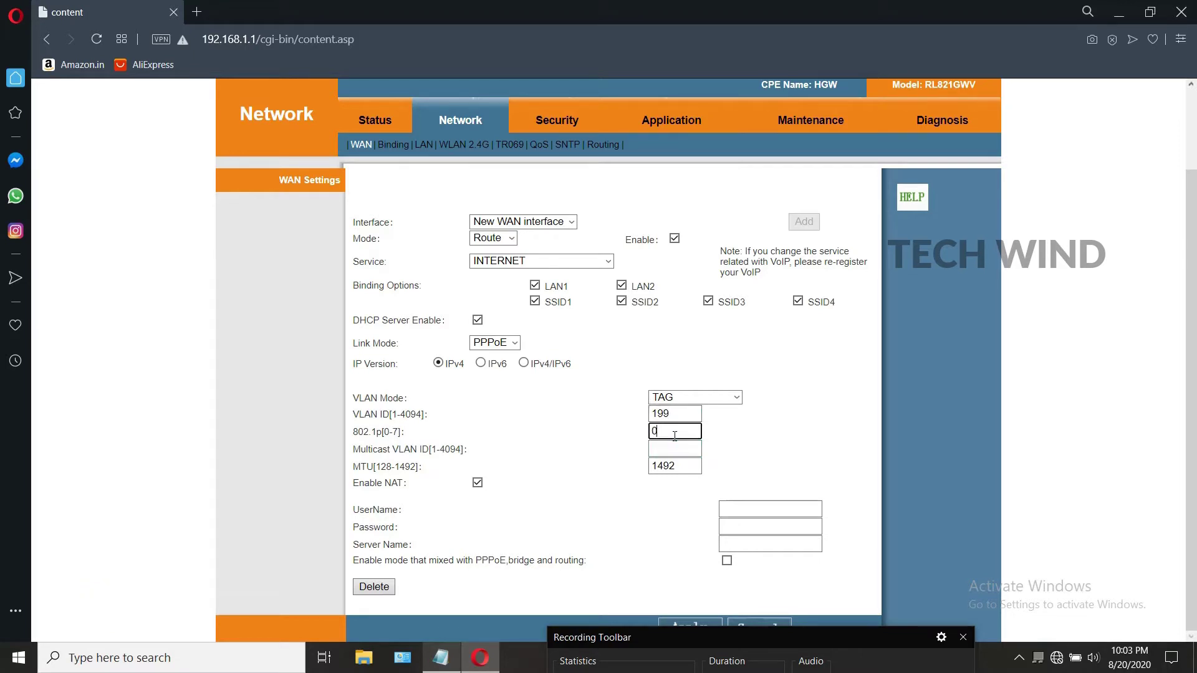
left_click(681, 446)
left_click(682, 463)
Step: Enter the PPPoE account username and password
left_click(740, 504)
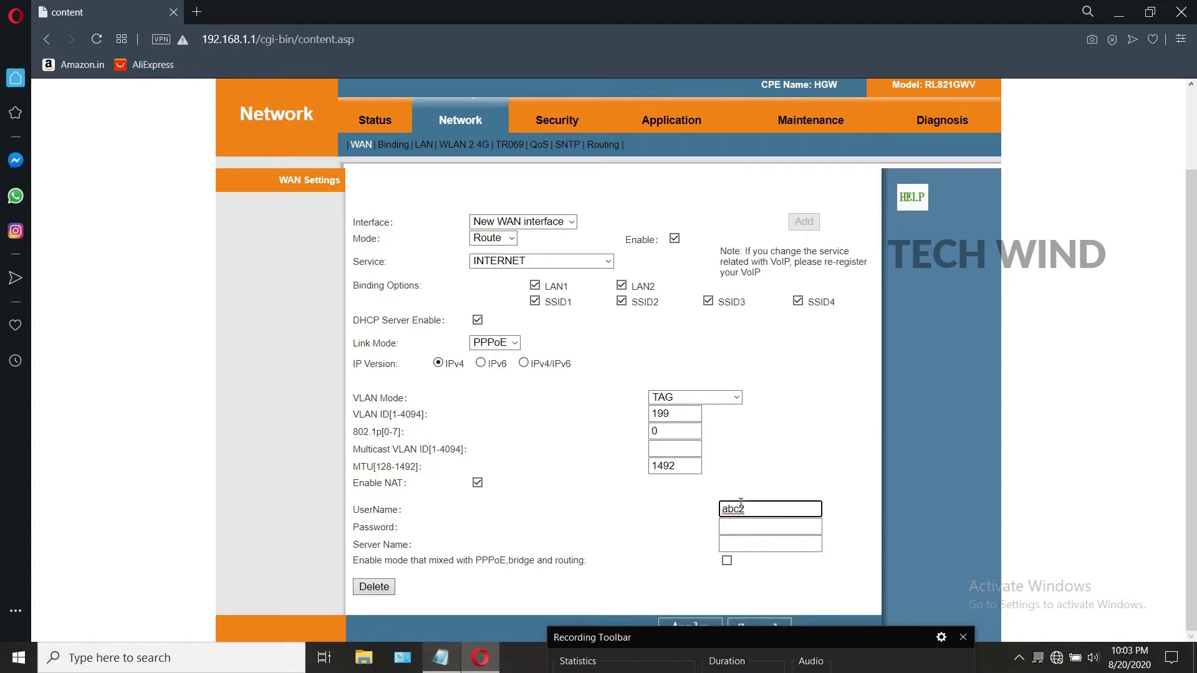
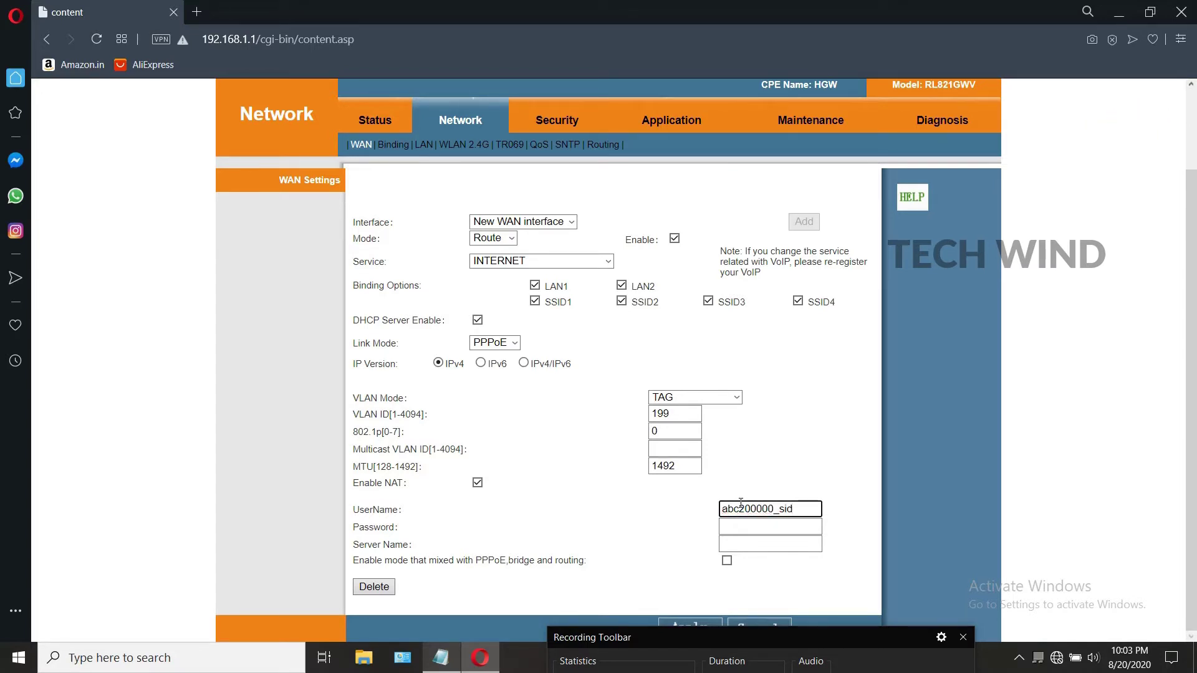
left_click(752, 523)
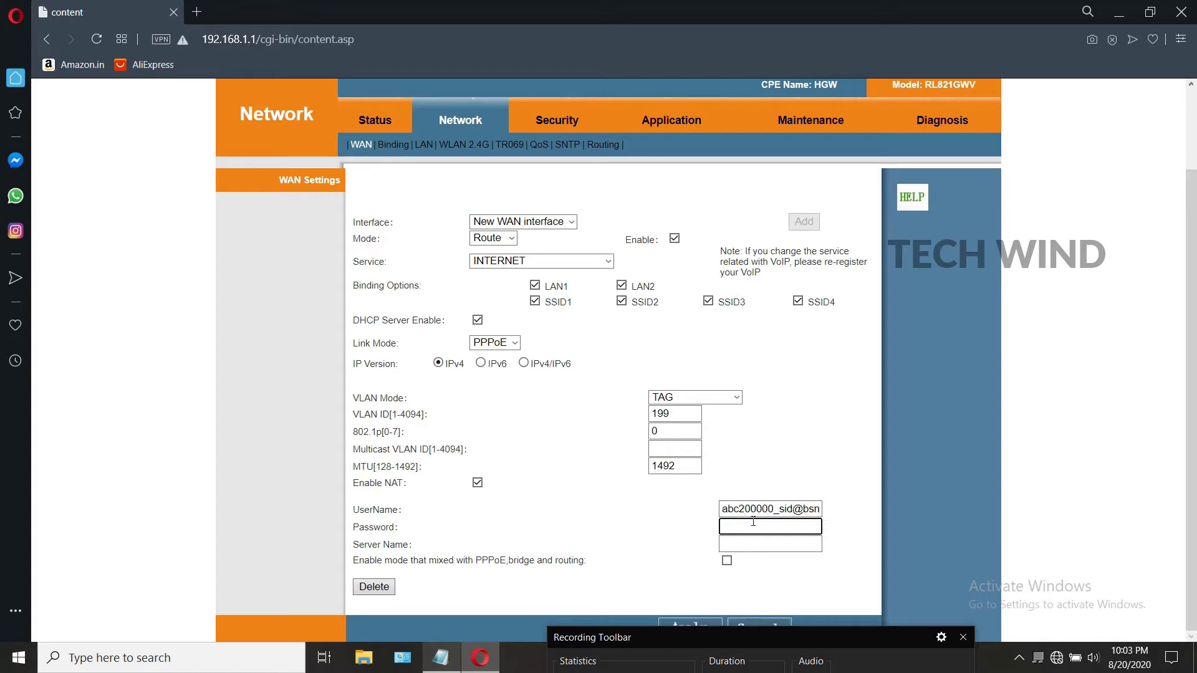
type("•••••••")
left_click(656, 619)
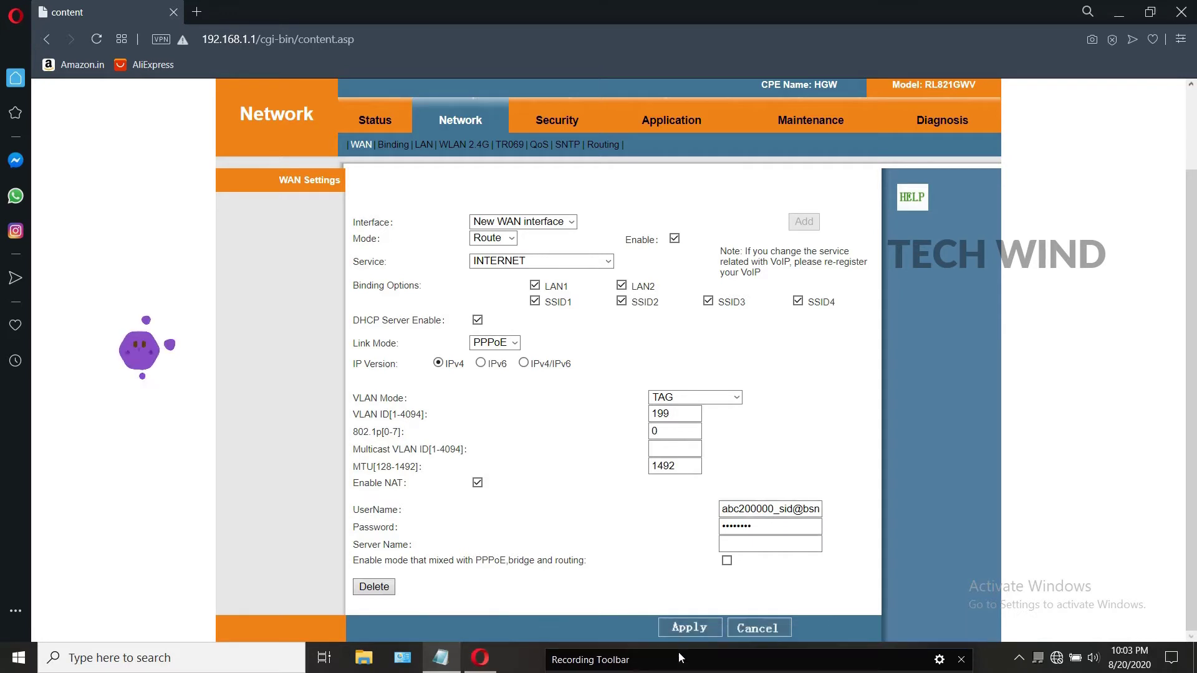
Step: Save 1_INTERNET_R_VID_199 and verify on Status > WAN that it's PPPoE VLAN 199, disconnected
left_click(687, 626)
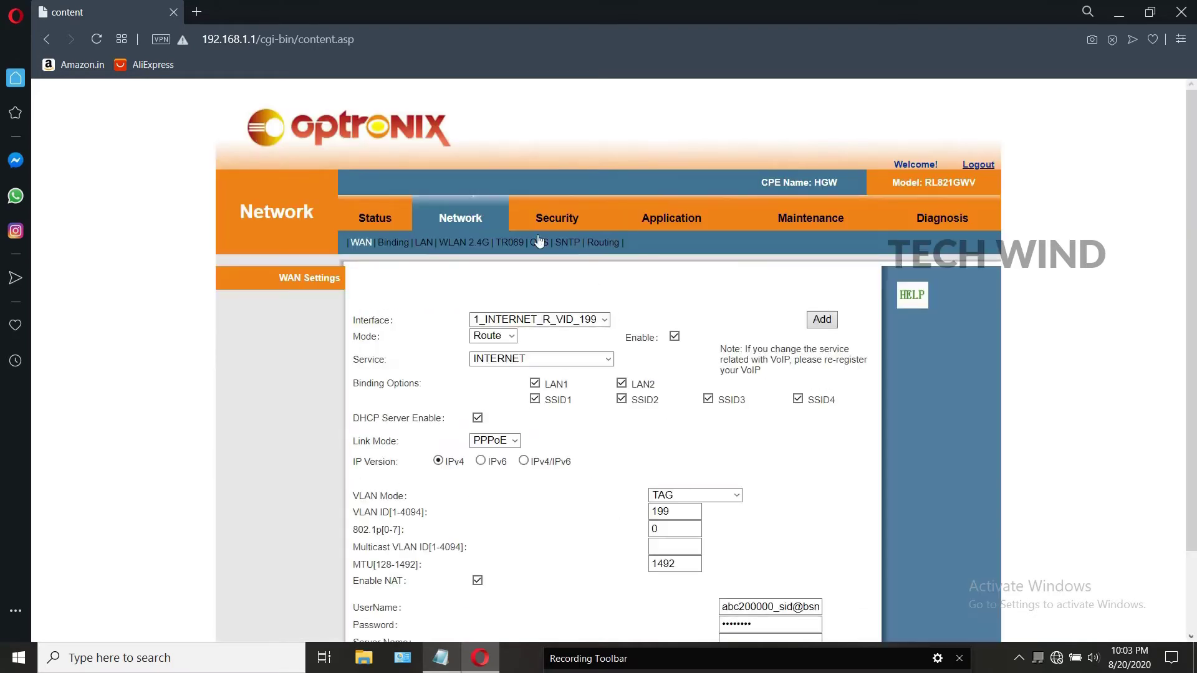
left_click(416, 233)
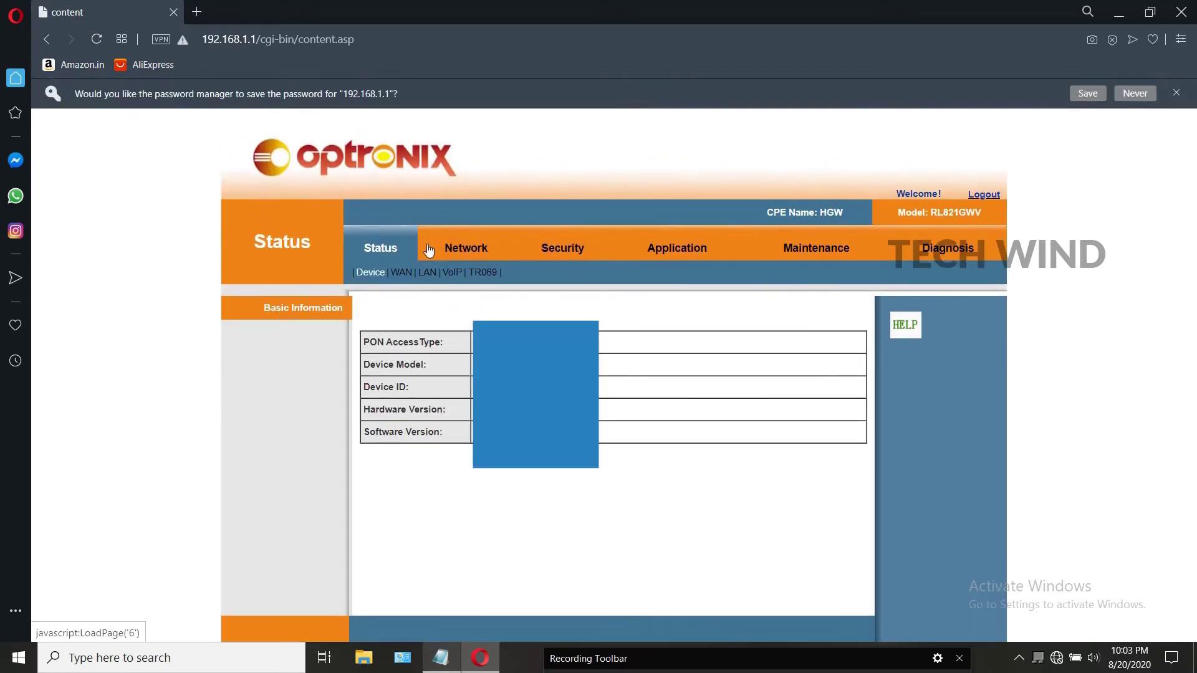
left_click(408, 273)
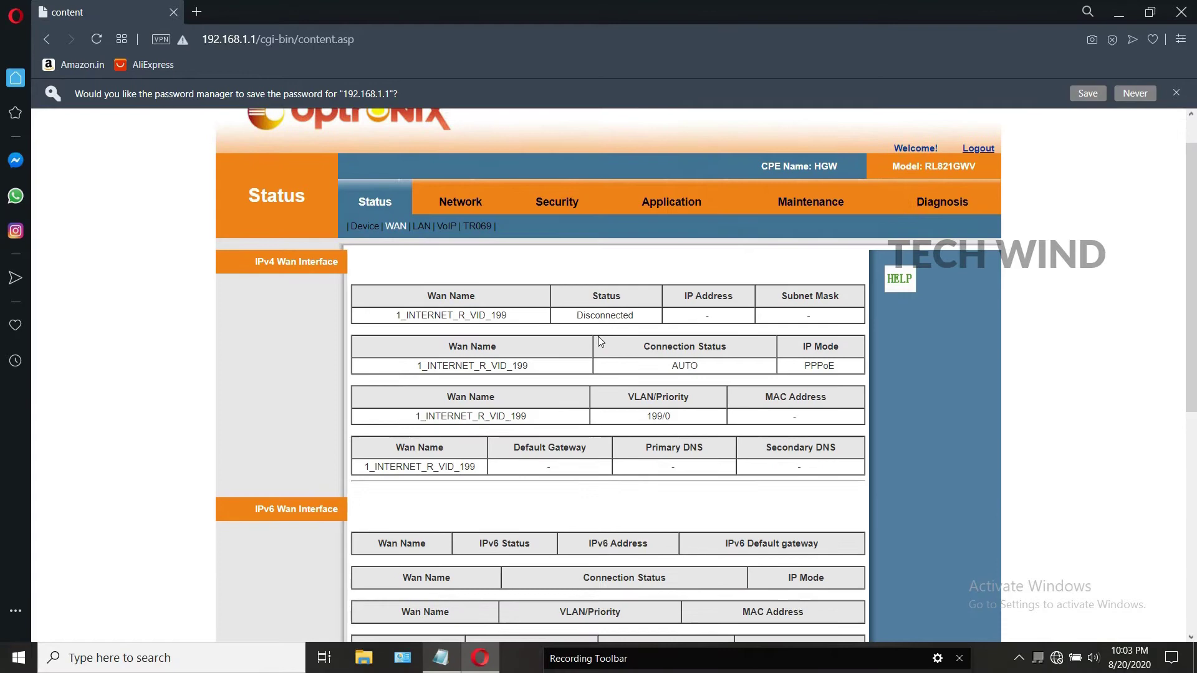
scroll(597, 336, "down", 3)
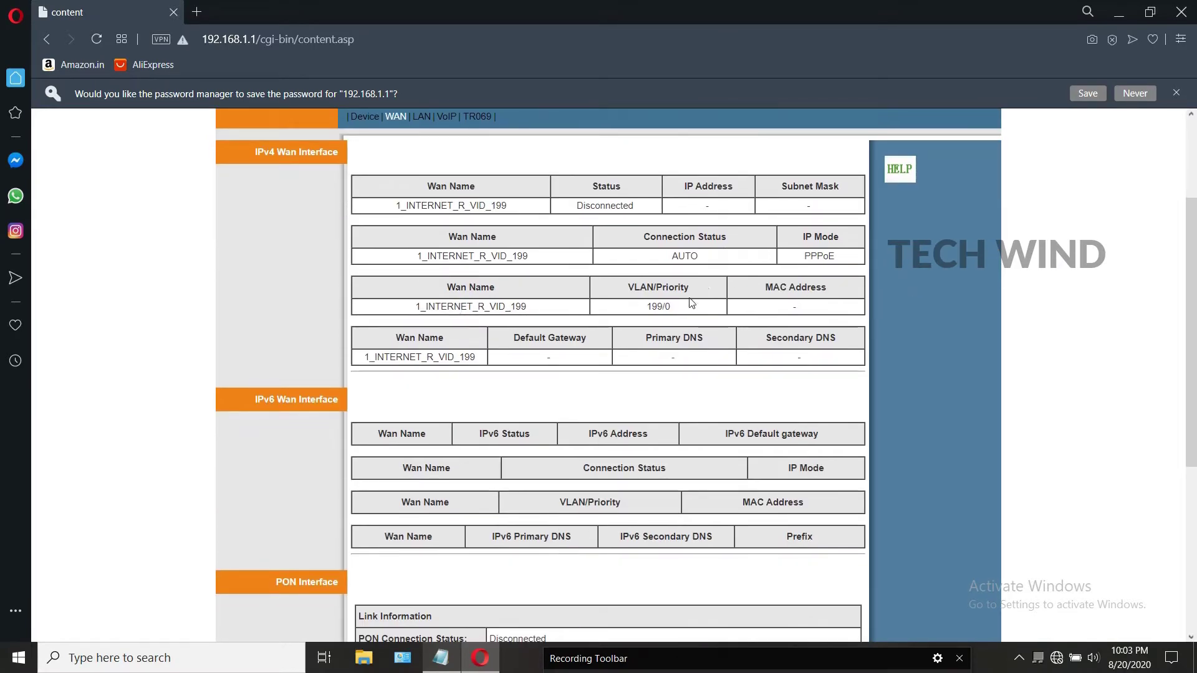
scroll(560, 299, "up", 3)
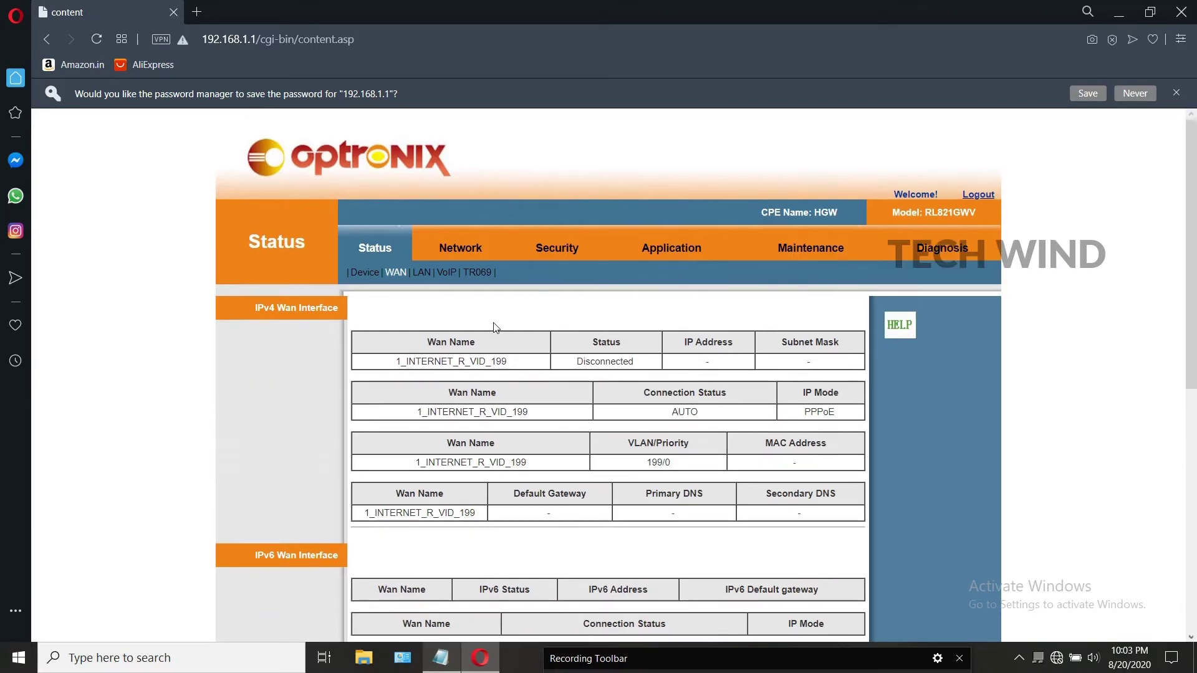
left_click(460, 248)
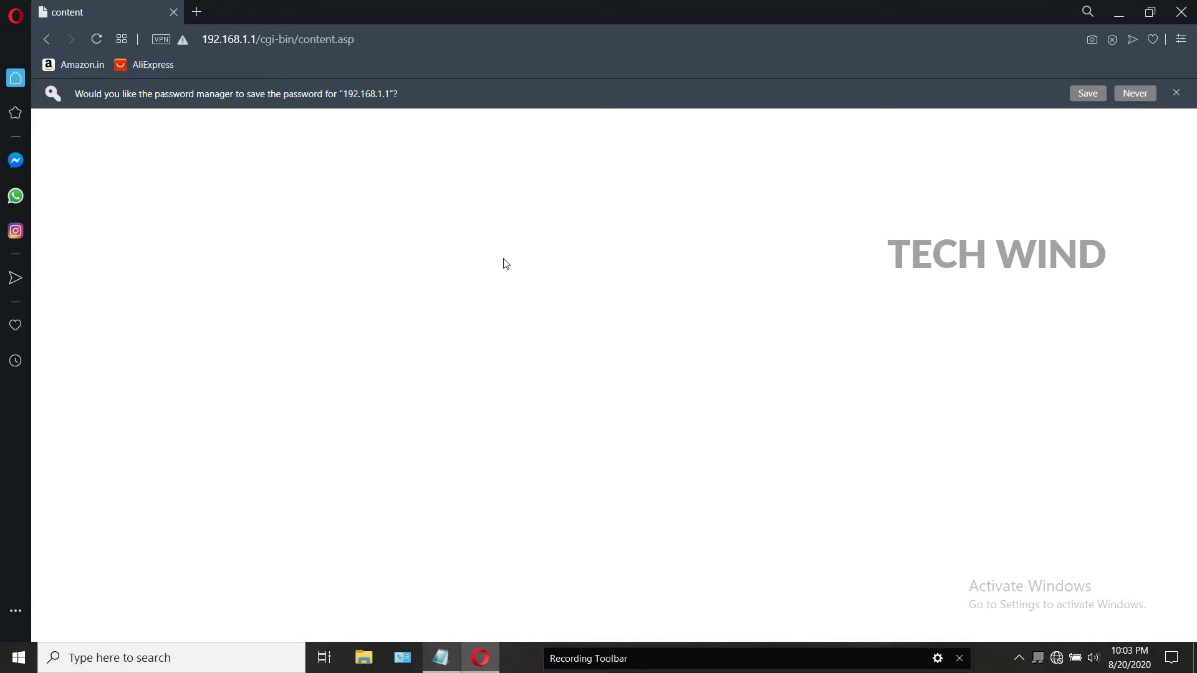
Step: Start another new WAN interface with service type VOICE
left_click(1176, 93)
scroll(551, 260, "down", 1)
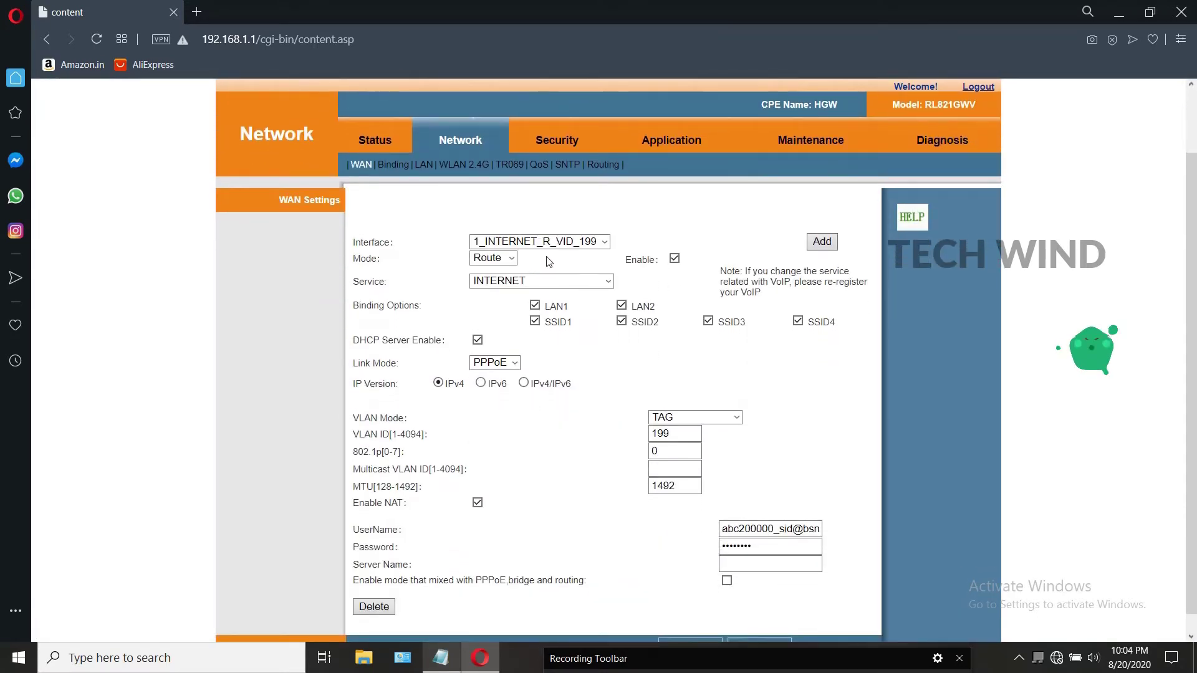
scroll(548, 260, "down", 1)
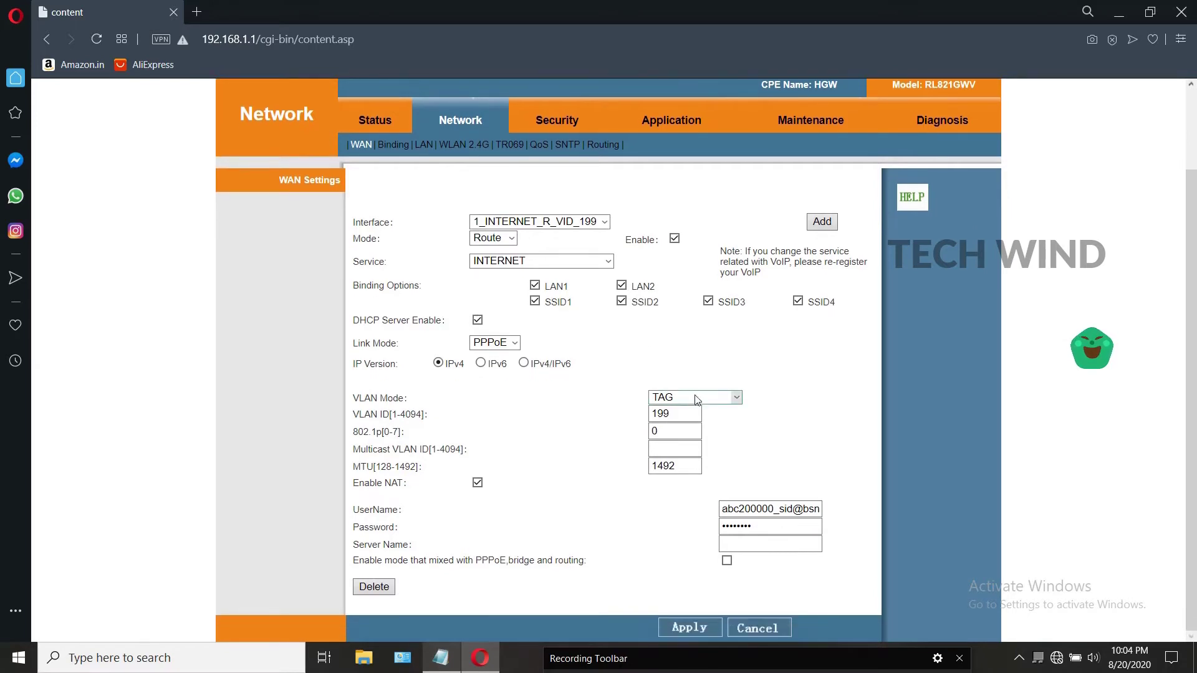
left_click(574, 222)
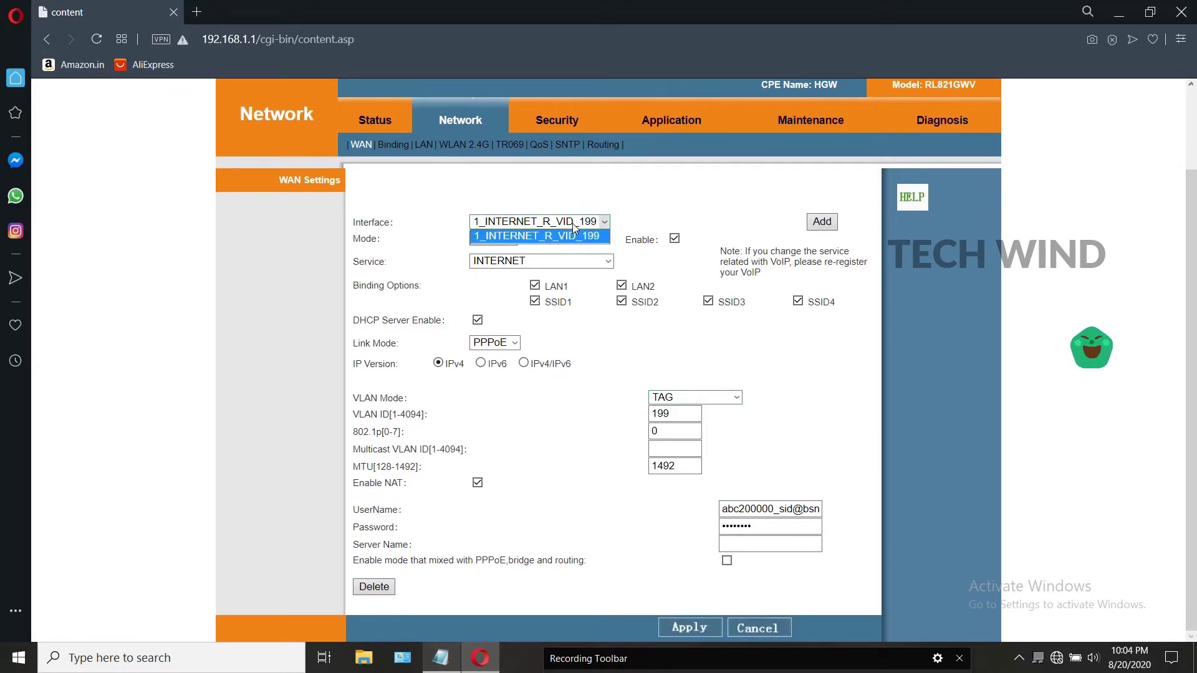
left_click(573, 223)
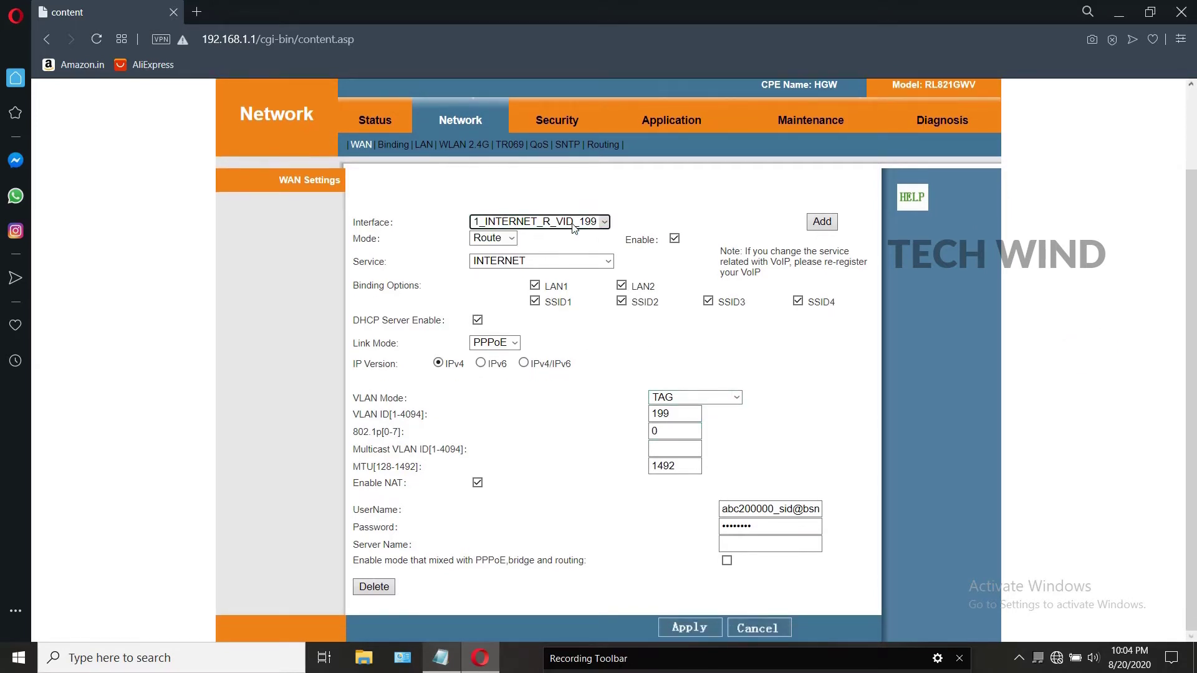
left_click(821, 223)
left_click(539, 225)
left_click(527, 226)
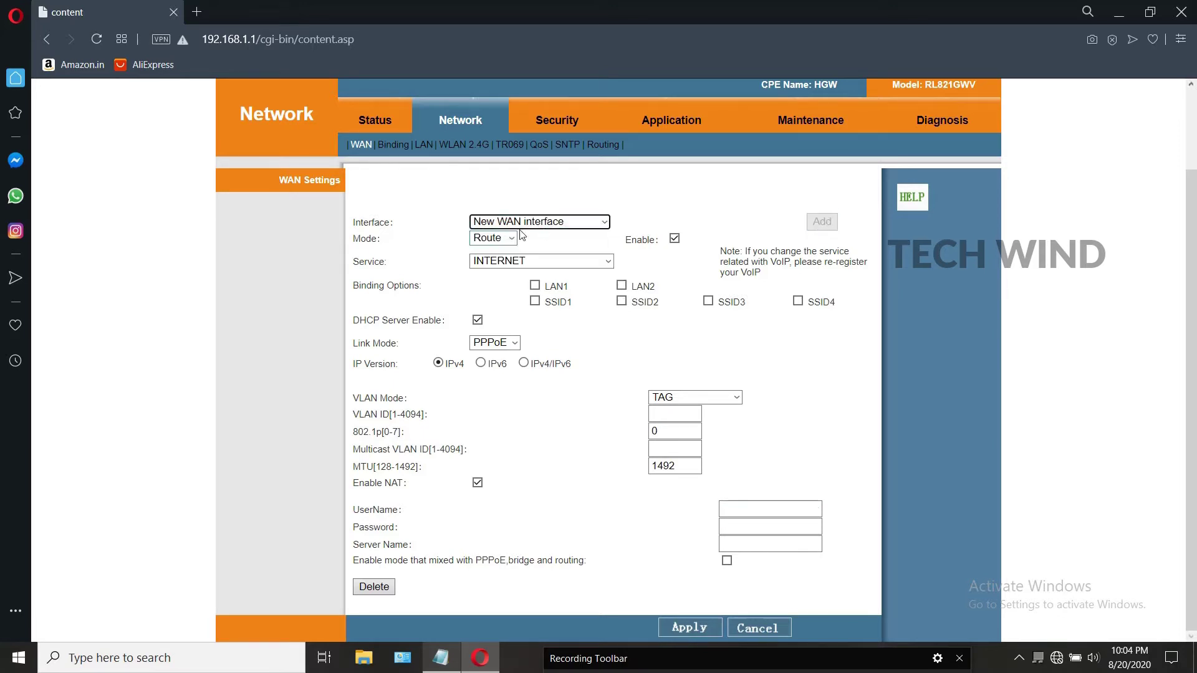
left_click(527, 262)
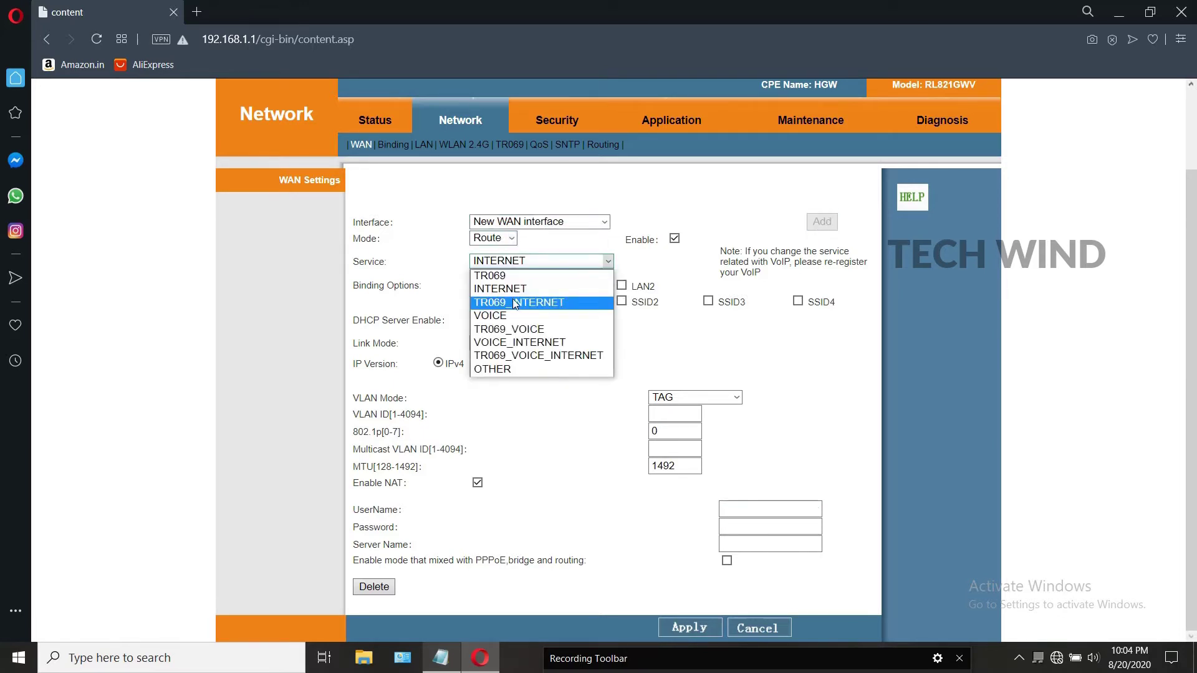
left_click(514, 316)
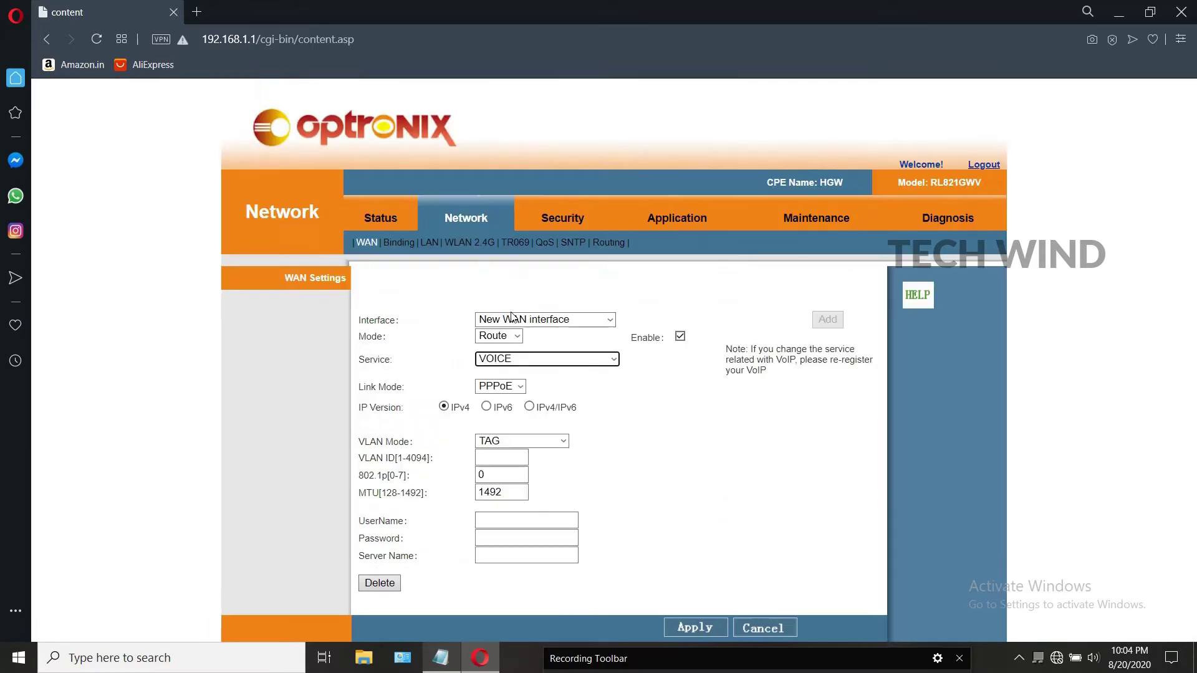
Step: Set the voice link mode to IPoE with VLAN ID 1831 and apply it
left_click(505, 390)
left_click(499, 402)
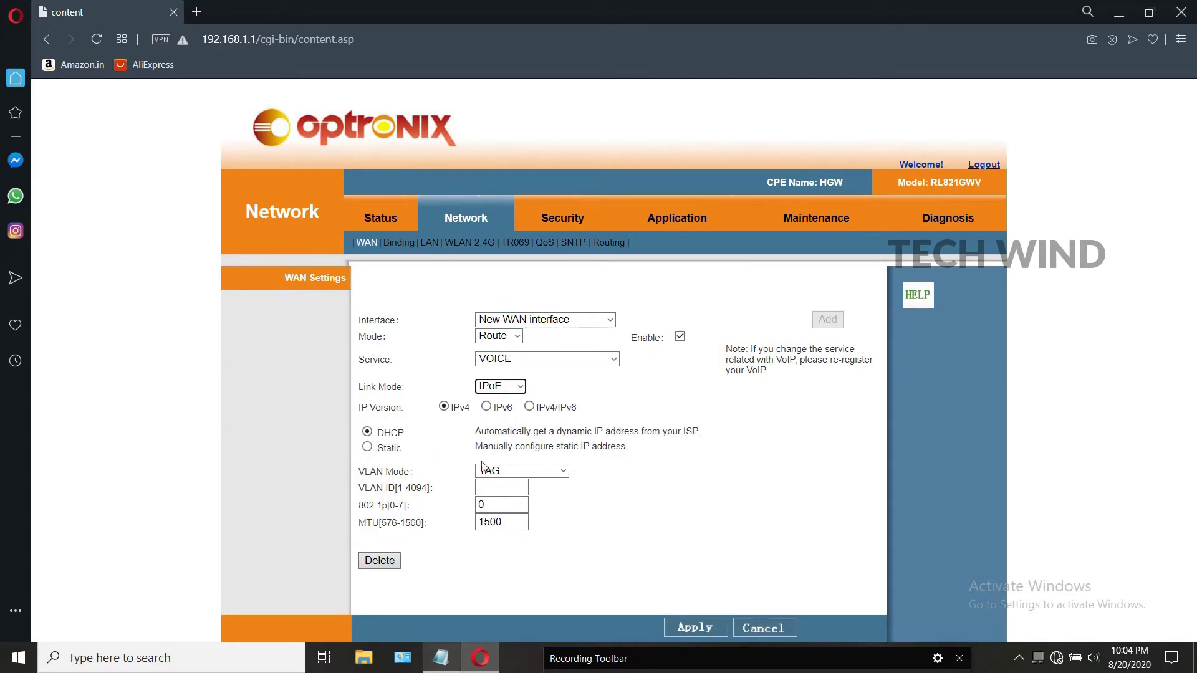
left_click(498, 490)
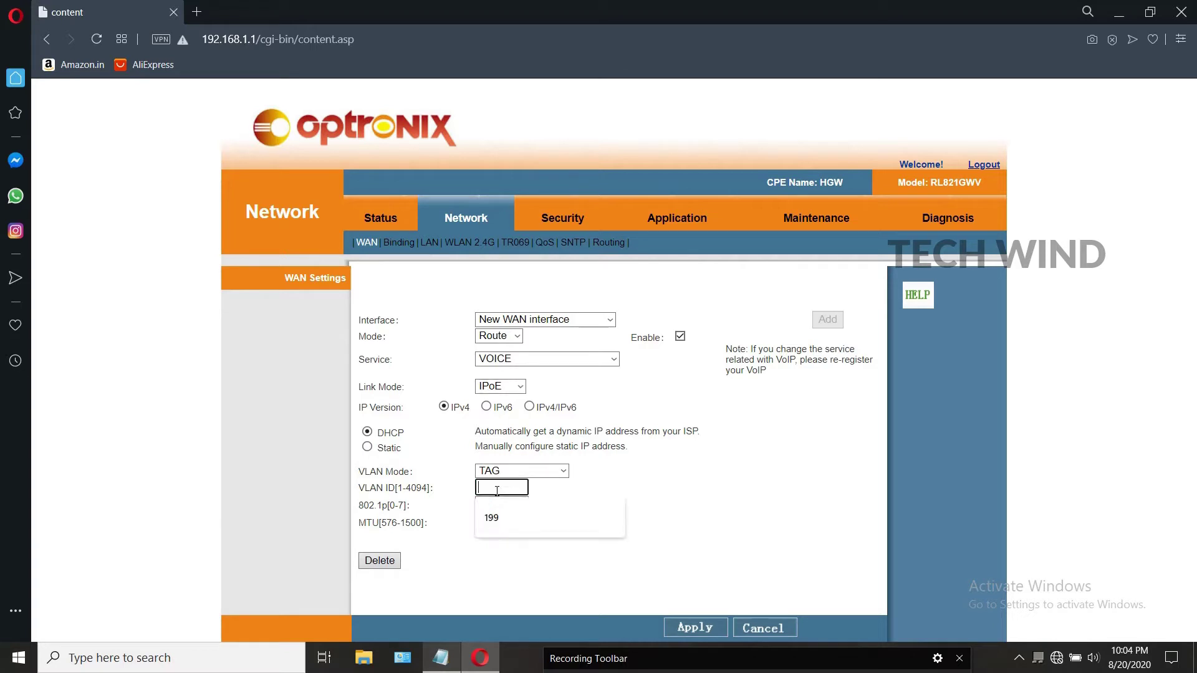
type("1831")
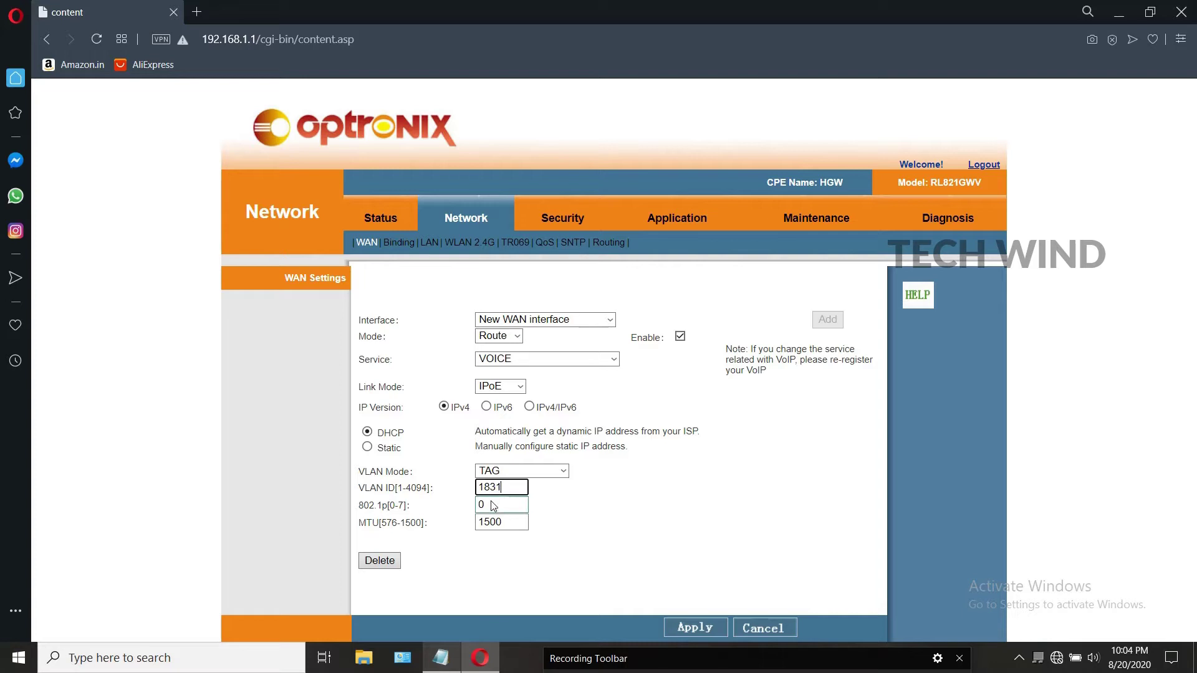
left_click(698, 627)
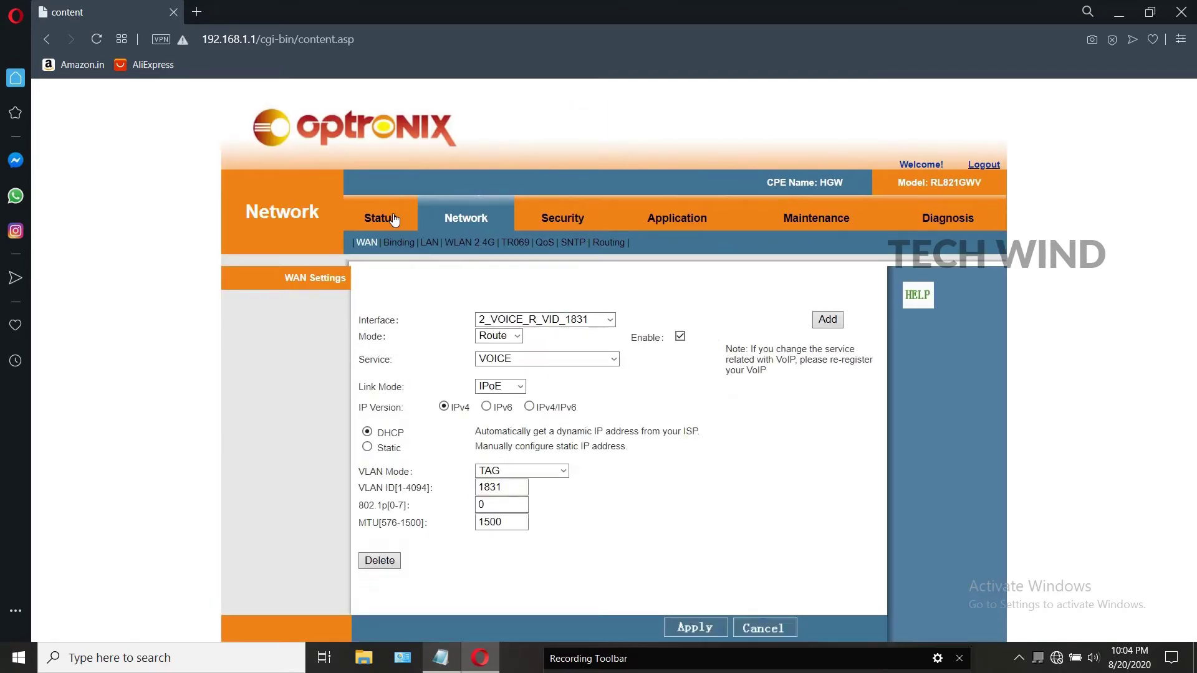
Step: Check Status > WAN, where 1_INTERNET_R_VID_199 and 2_VOICE_R_VID_1831 both show Disconnected
left_click(393, 219)
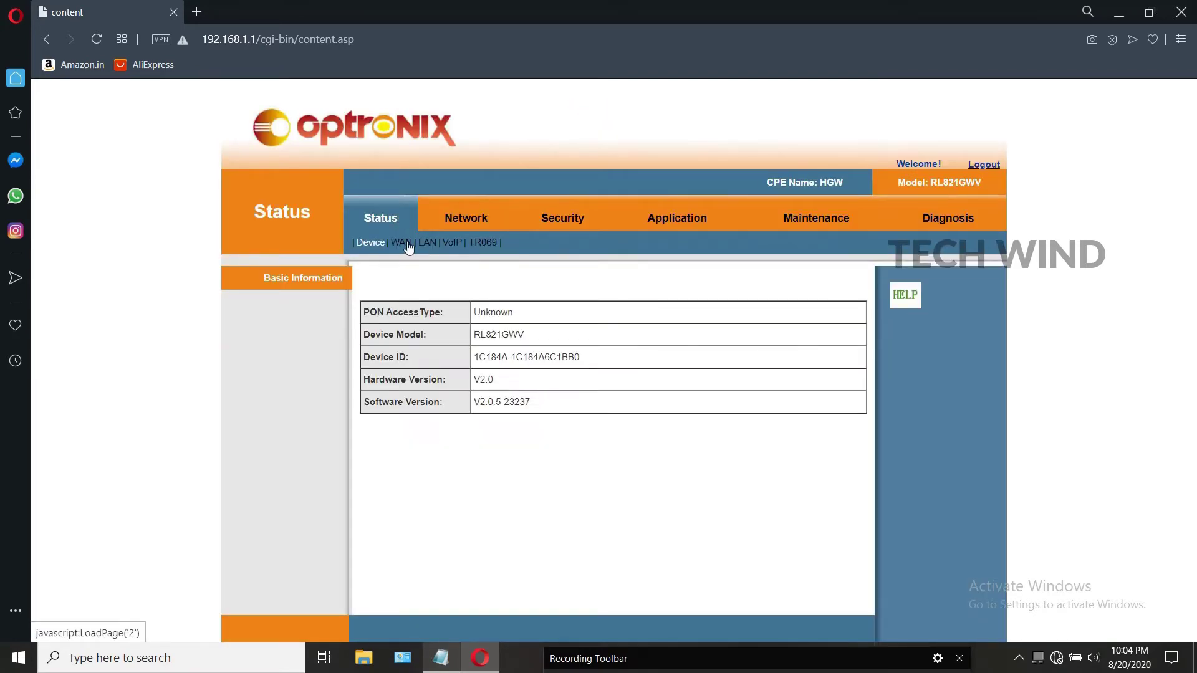
left_click(404, 243)
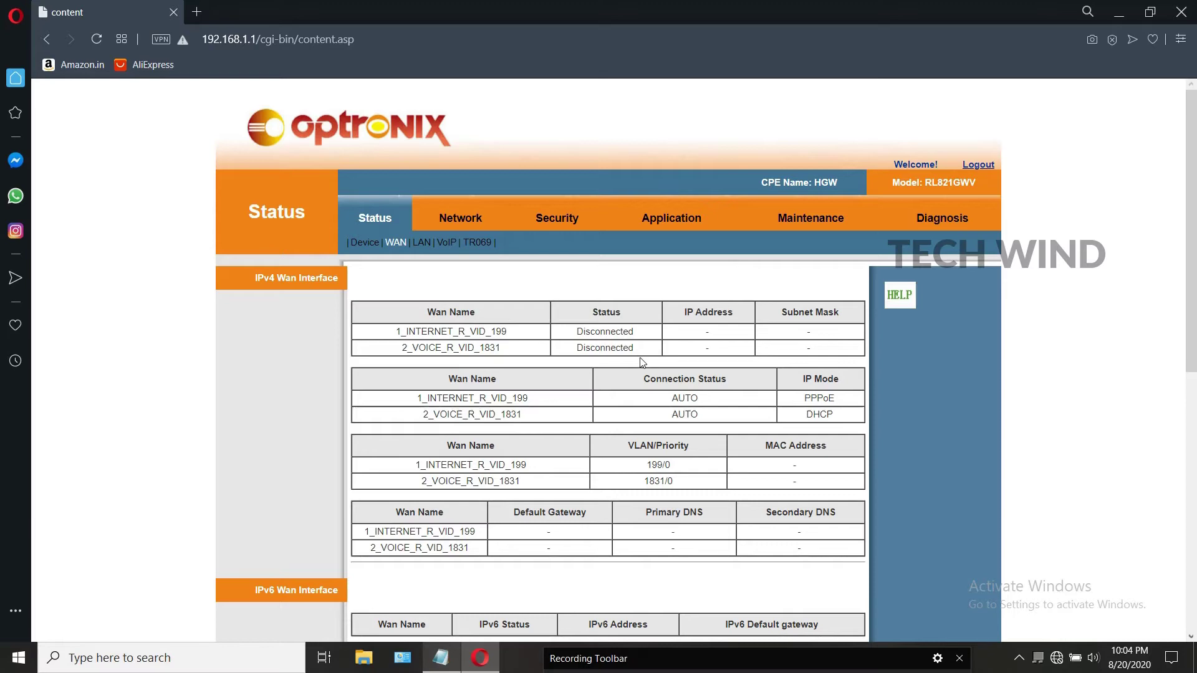
scroll(518, 327, "down", 1)
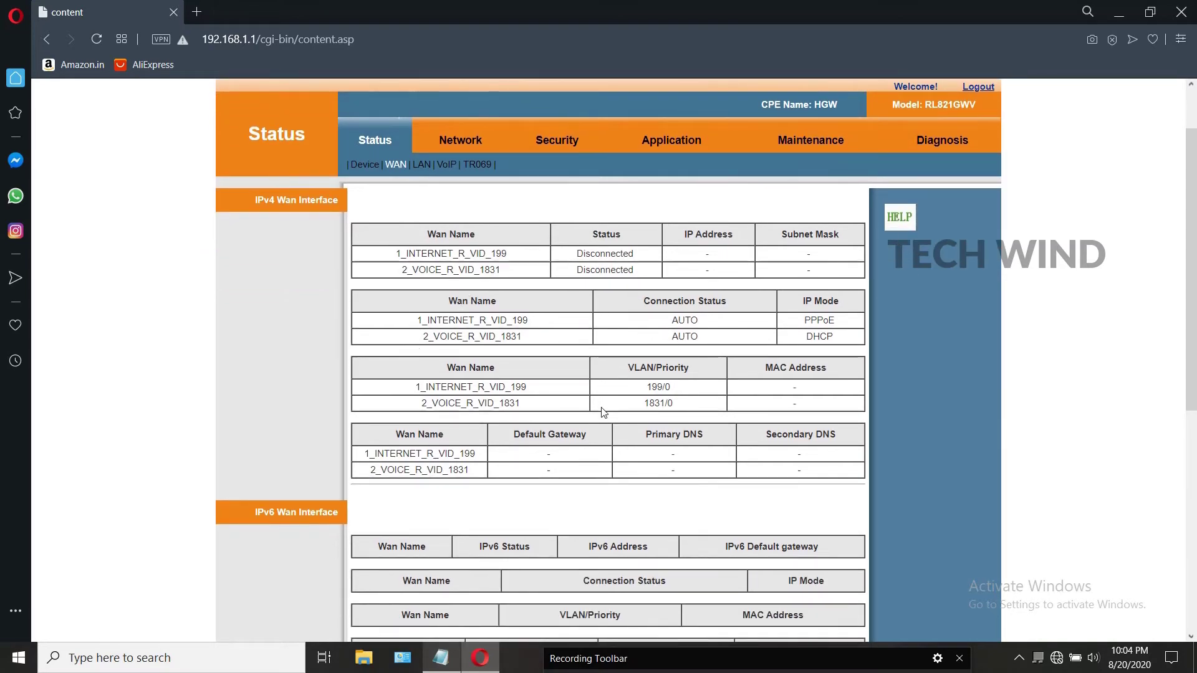
scroll(603, 412, "down", 4)
scroll(604, 412, "up", 5)
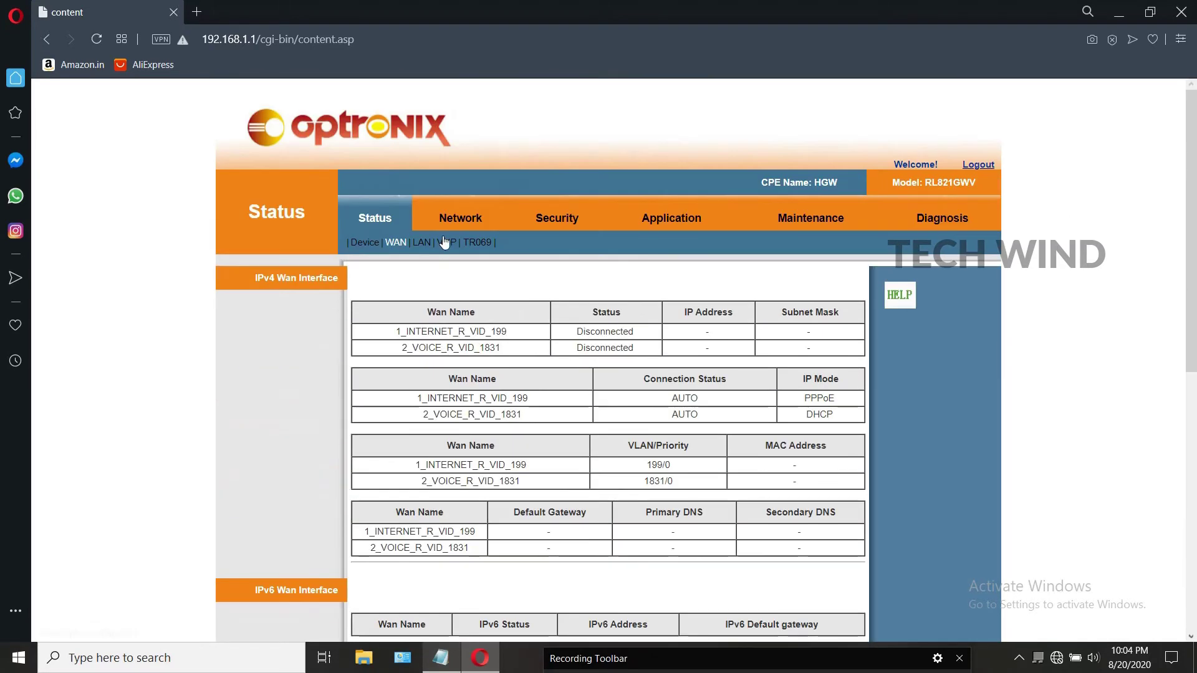
Step: Review Network > LAN: IP 192.168.1.1, DHCP pool 192.168.1.2–192.168.1.101
left_click(462, 223)
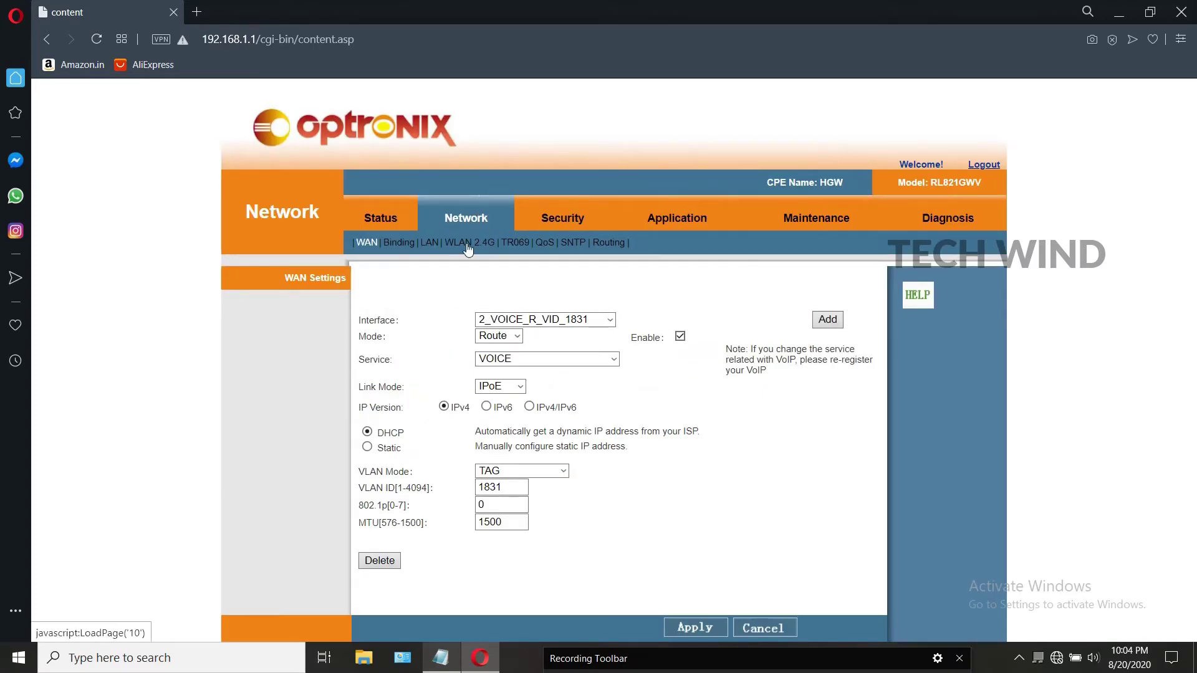
left_click(431, 246)
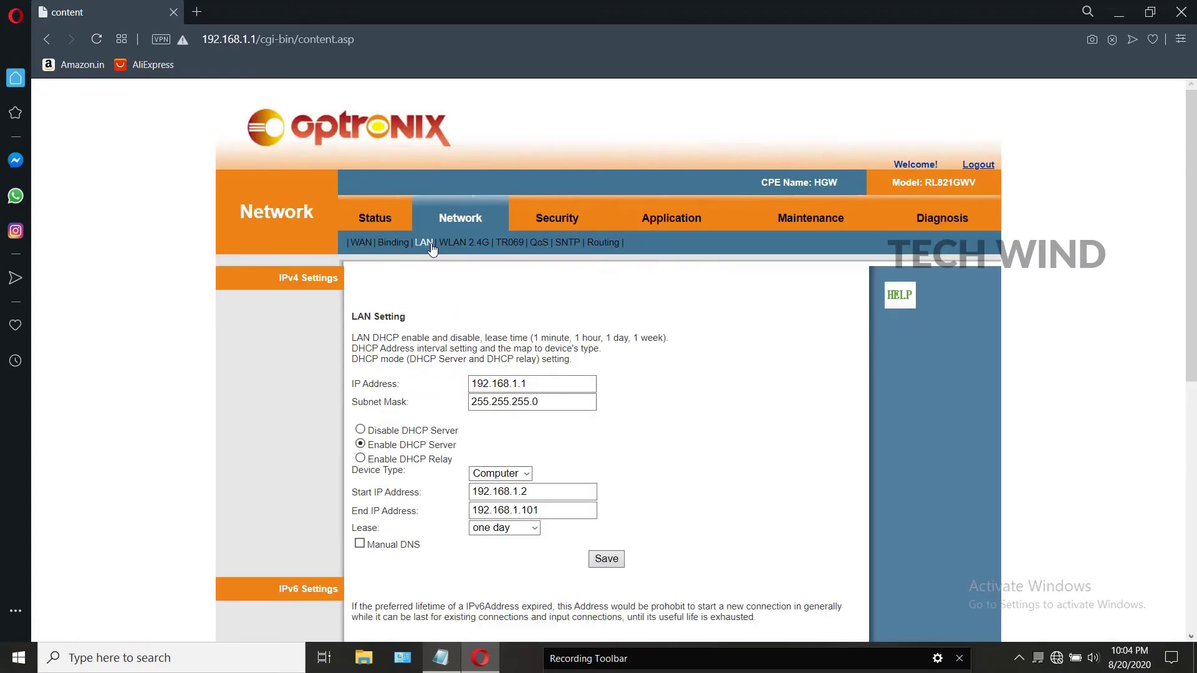
scroll(372, 262, "down", 5)
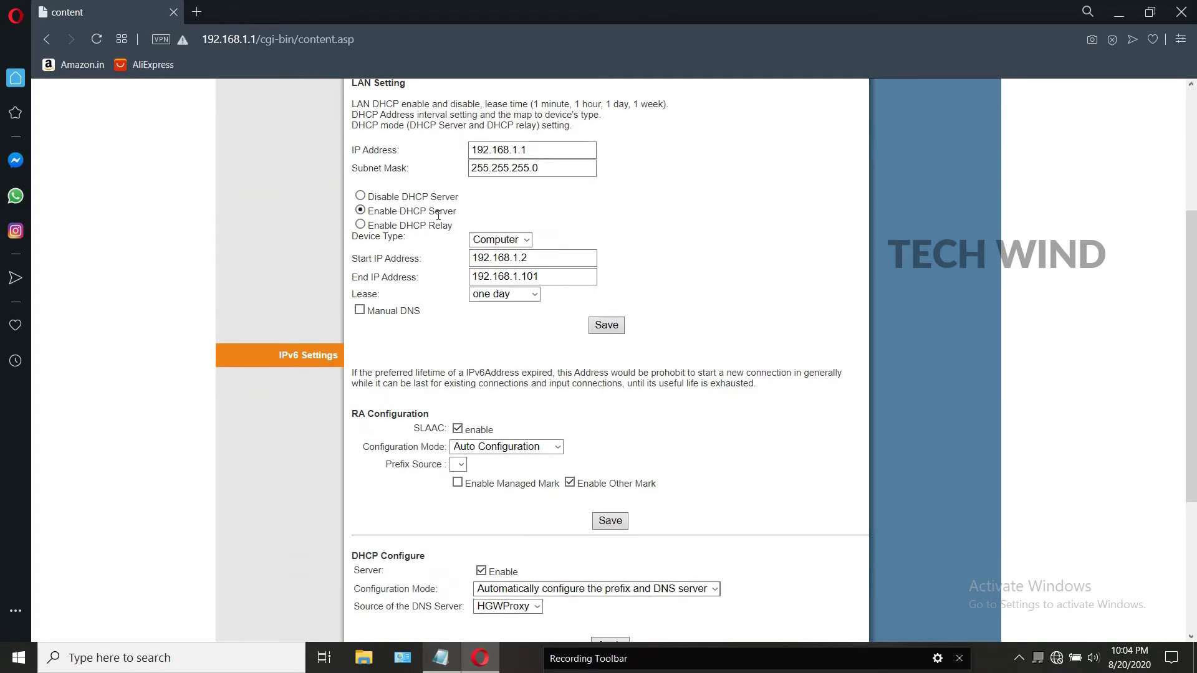
scroll(443, 321, "up", 5)
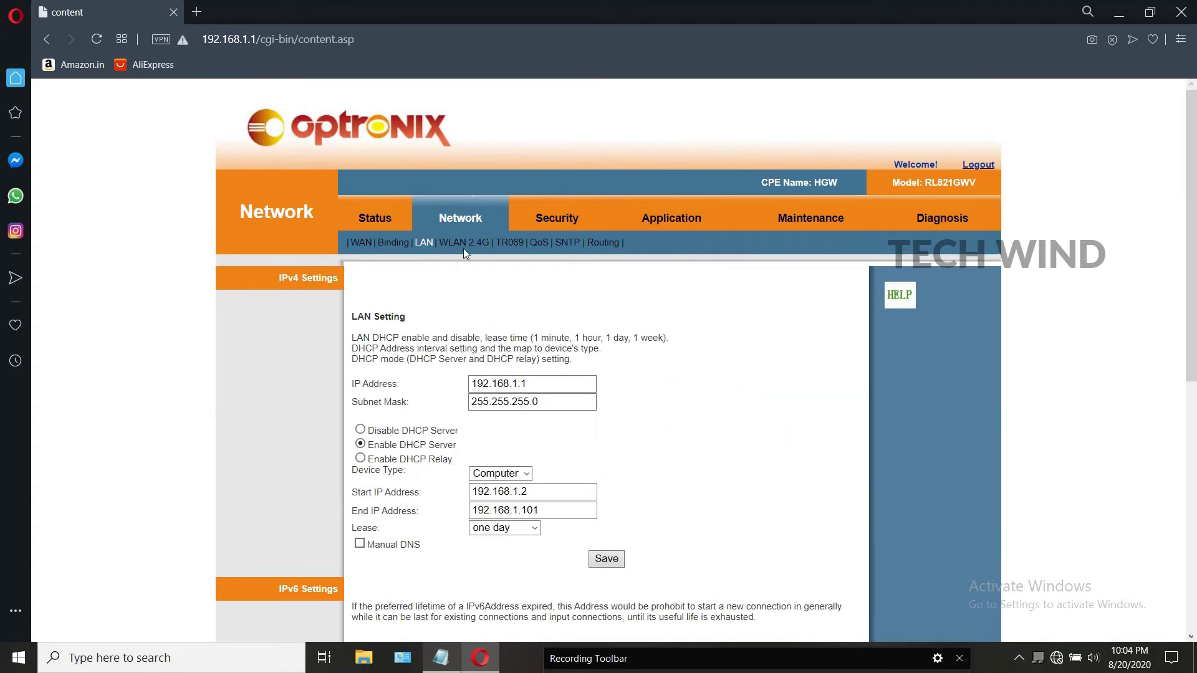
Step: Review the WLAN 2.4G settings: SSID SSID1-2.4G and its WPA-PSK/WPA2-PSK AES pre-shared key
left_click(465, 249)
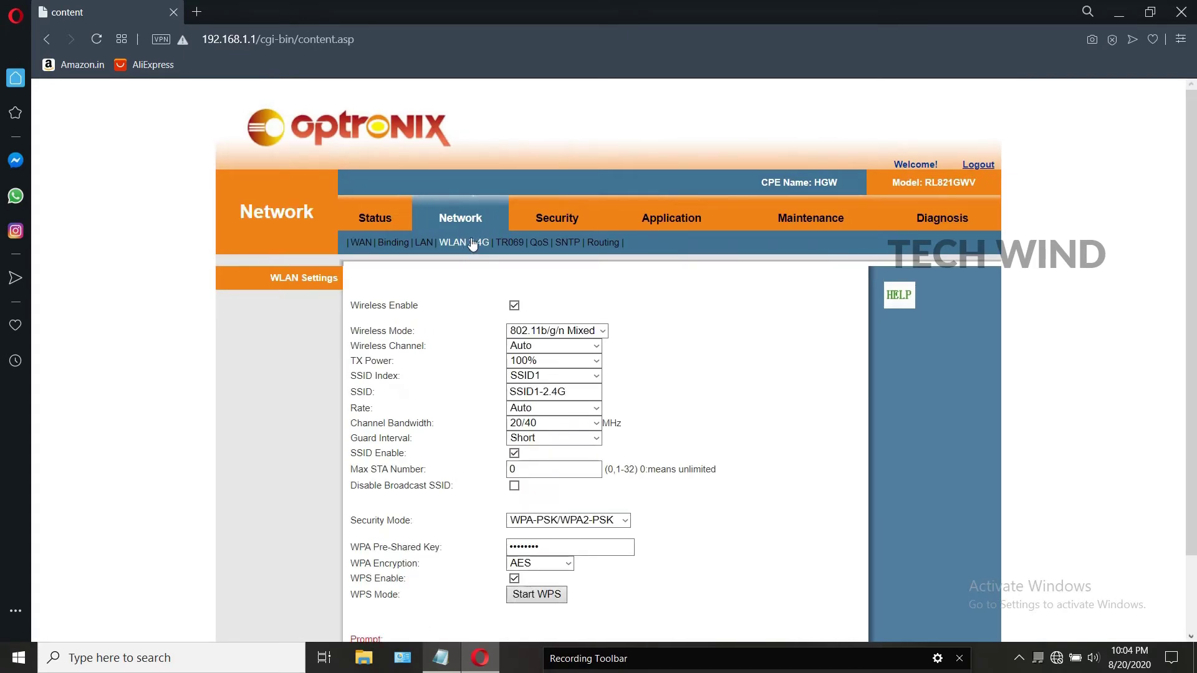
scroll(485, 253, "down", 1)
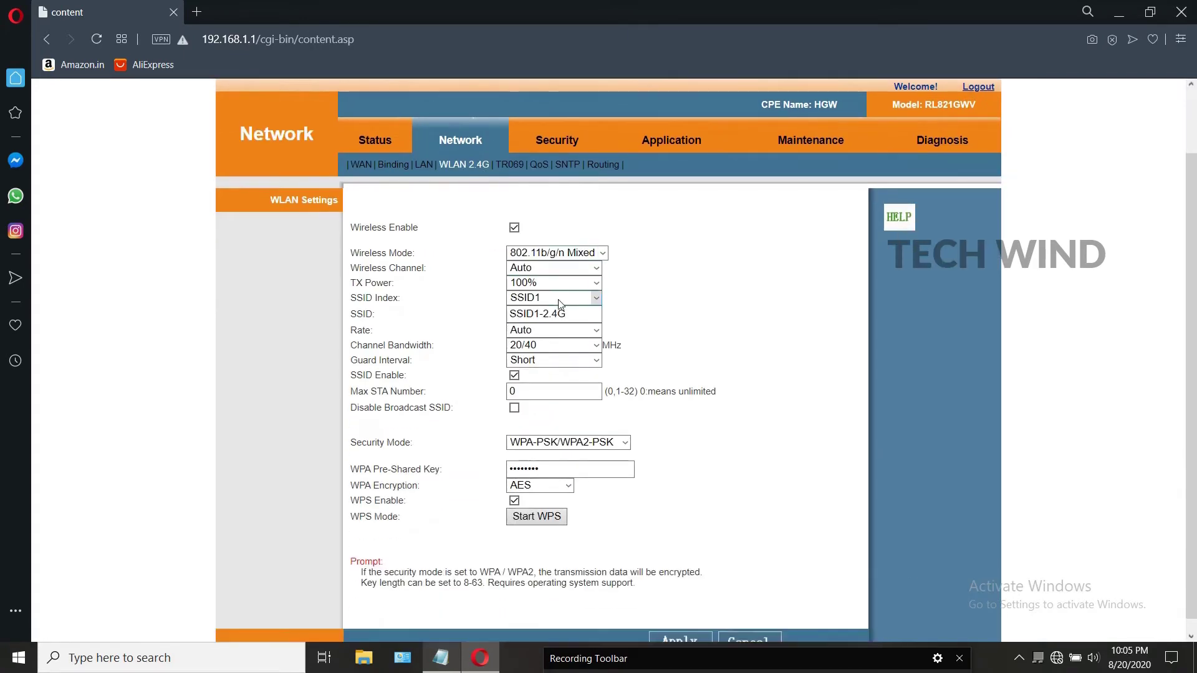
left_click_drag(542, 314, 579, 317)
left_click(579, 317)
scroll(555, 374, "down", 1)
double_click(551, 453)
left_click(551, 453)
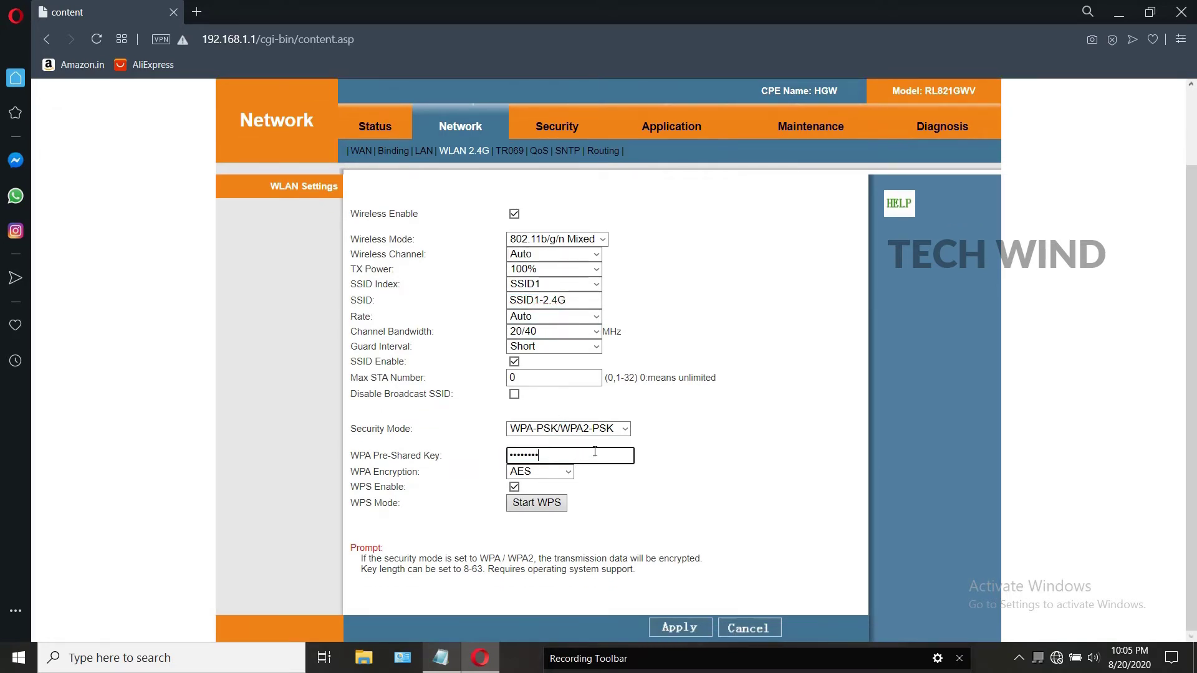
scroll(661, 397, "up", 2)
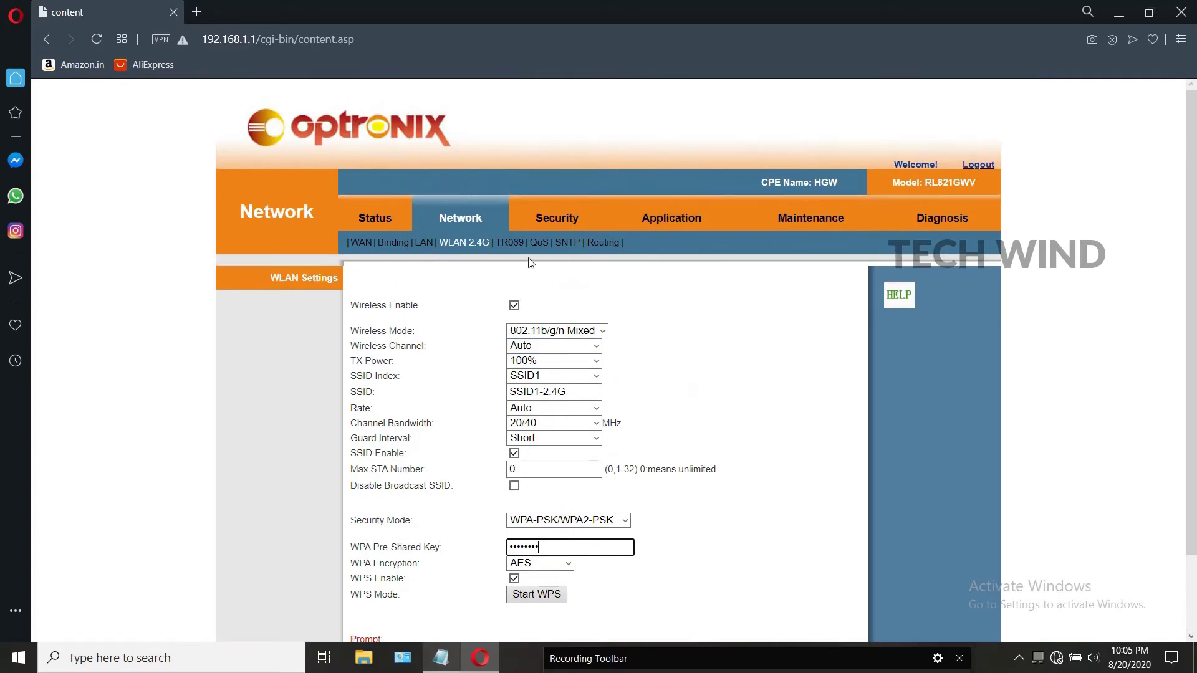
Step: Set SNTP on the INTERNET interface with primary clock.fmt.he.net and secondary clock.nyc.he.net
left_click(568, 244)
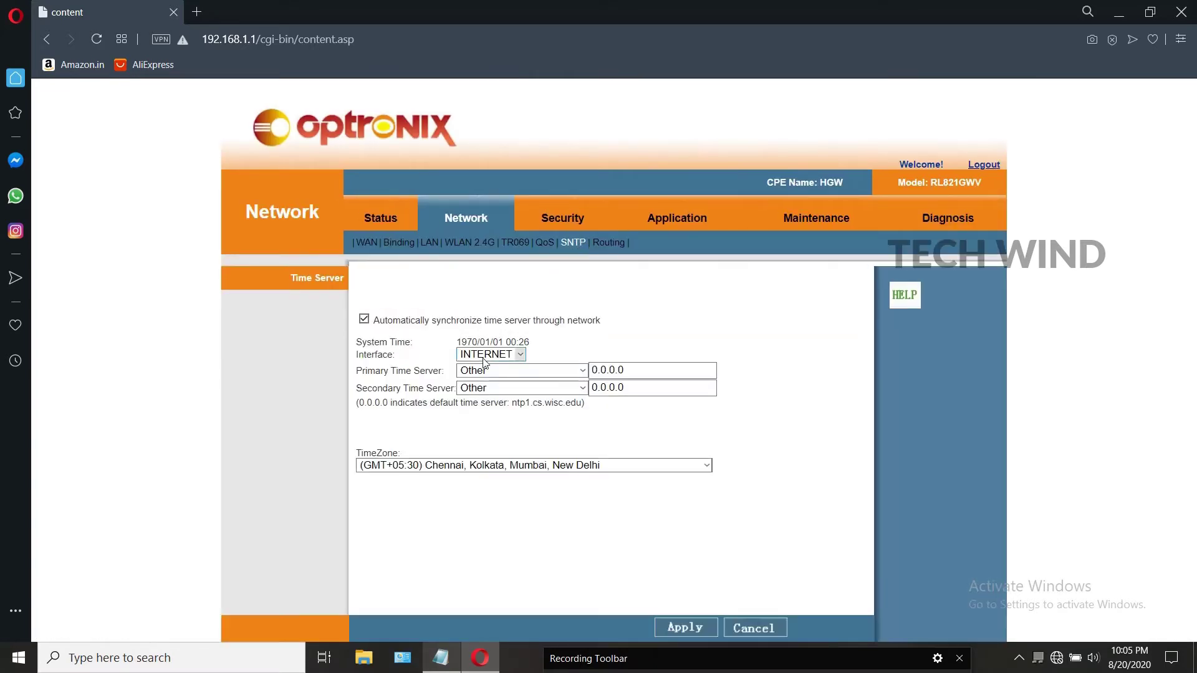
left_click(514, 354)
left_click(521, 370)
left_click(520, 370)
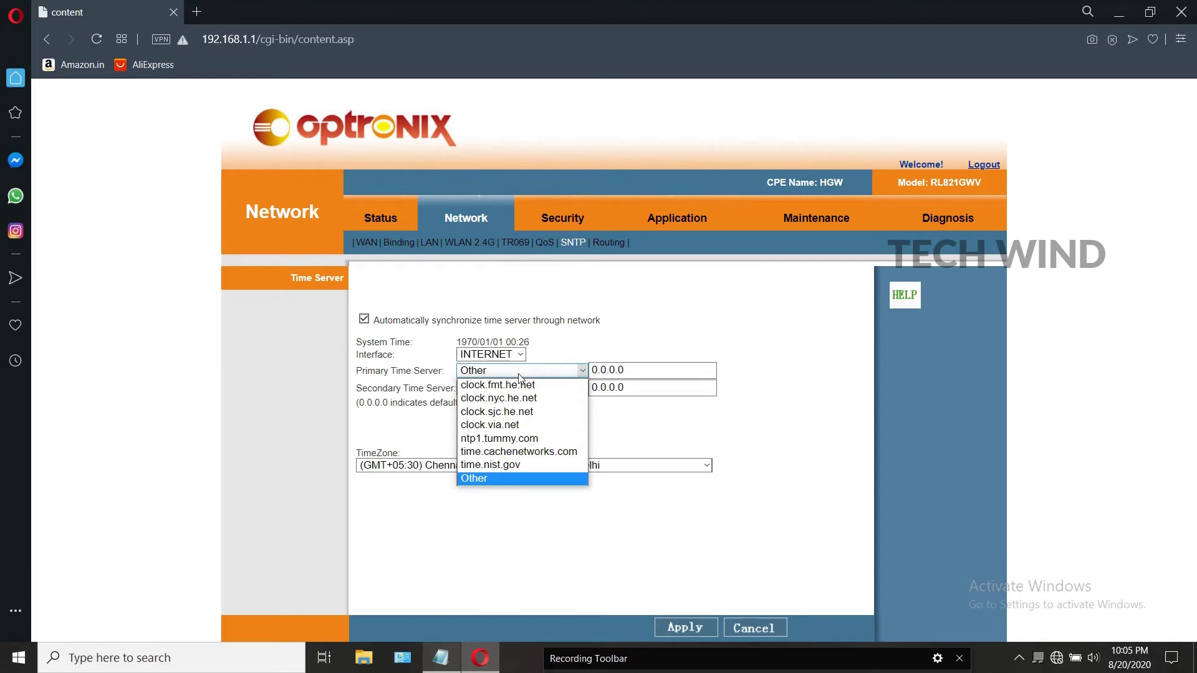
left_click(515, 383)
left_click(515, 388)
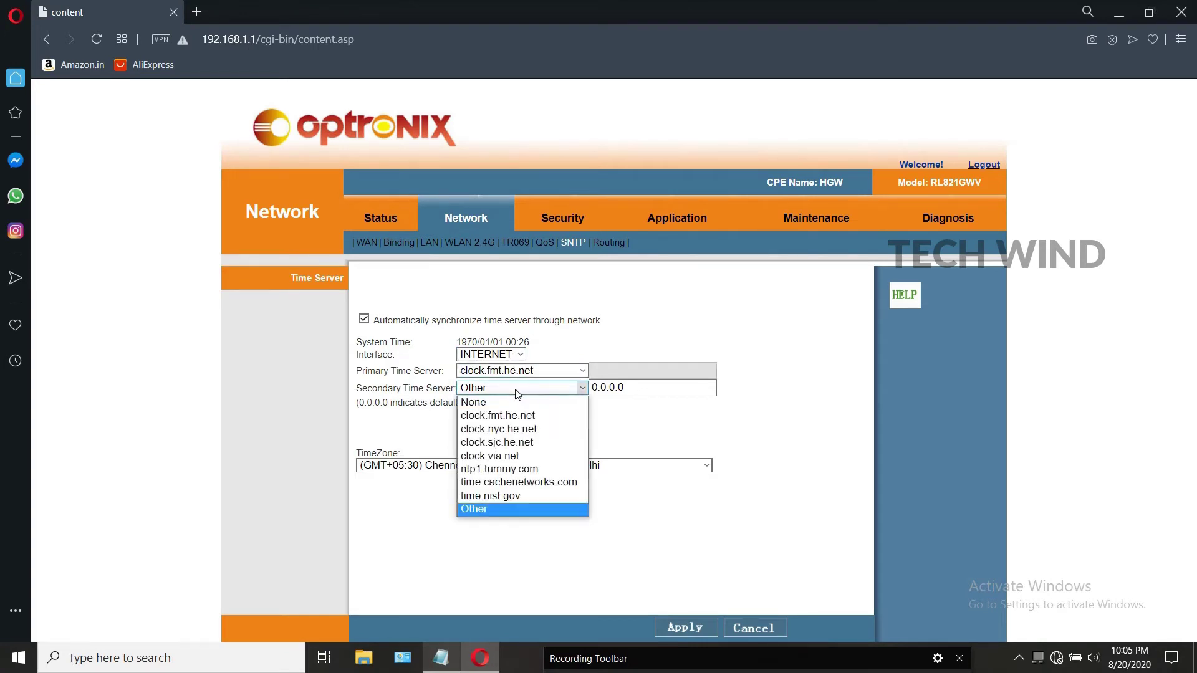
left_click(515, 429)
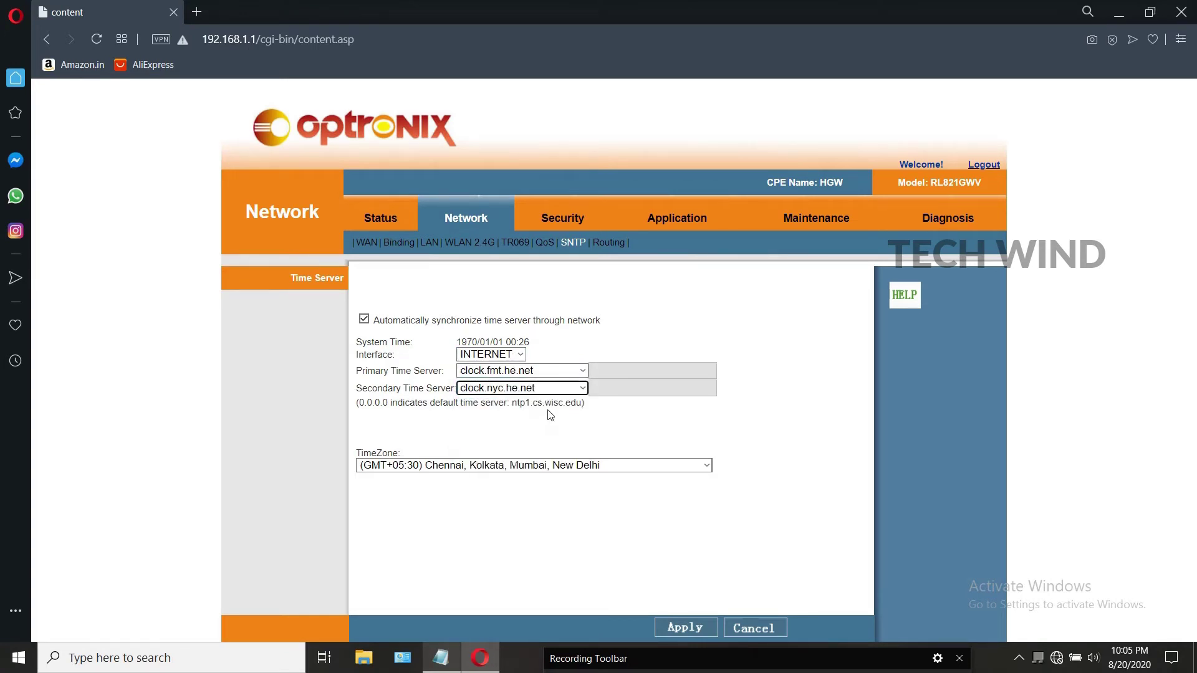
left_click(490, 355)
left_click(491, 359)
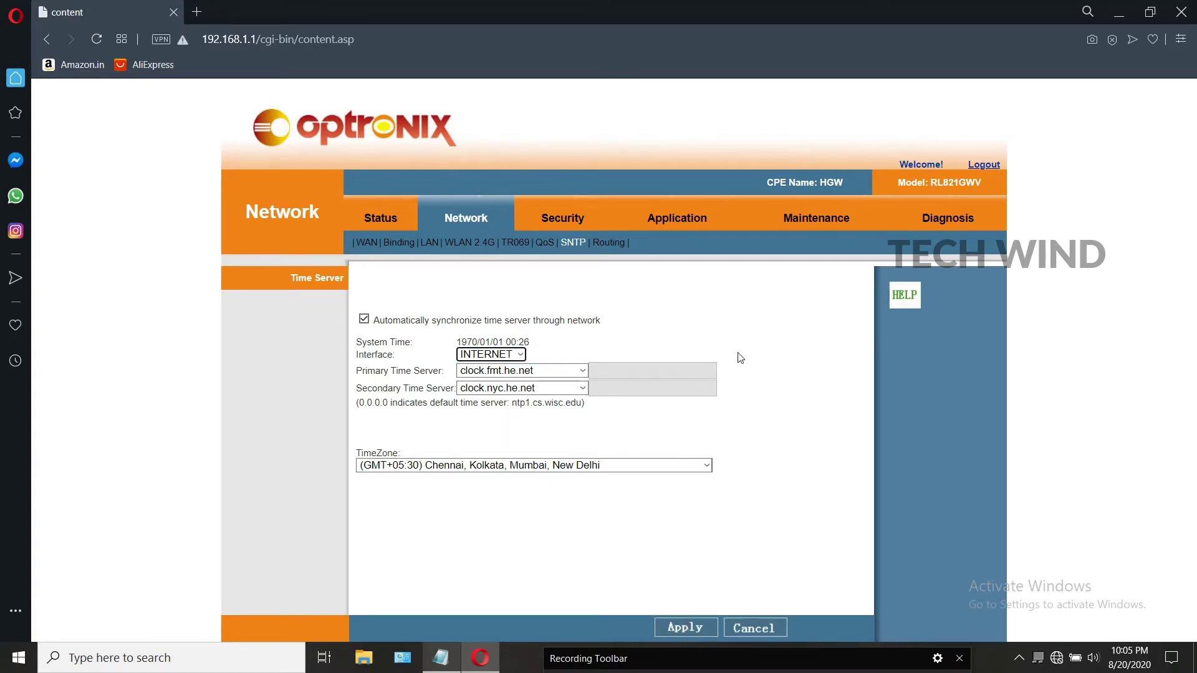
Step: Tick Enable SIP ALG in Application's Advance NAT settings and apply
left_click(578, 221)
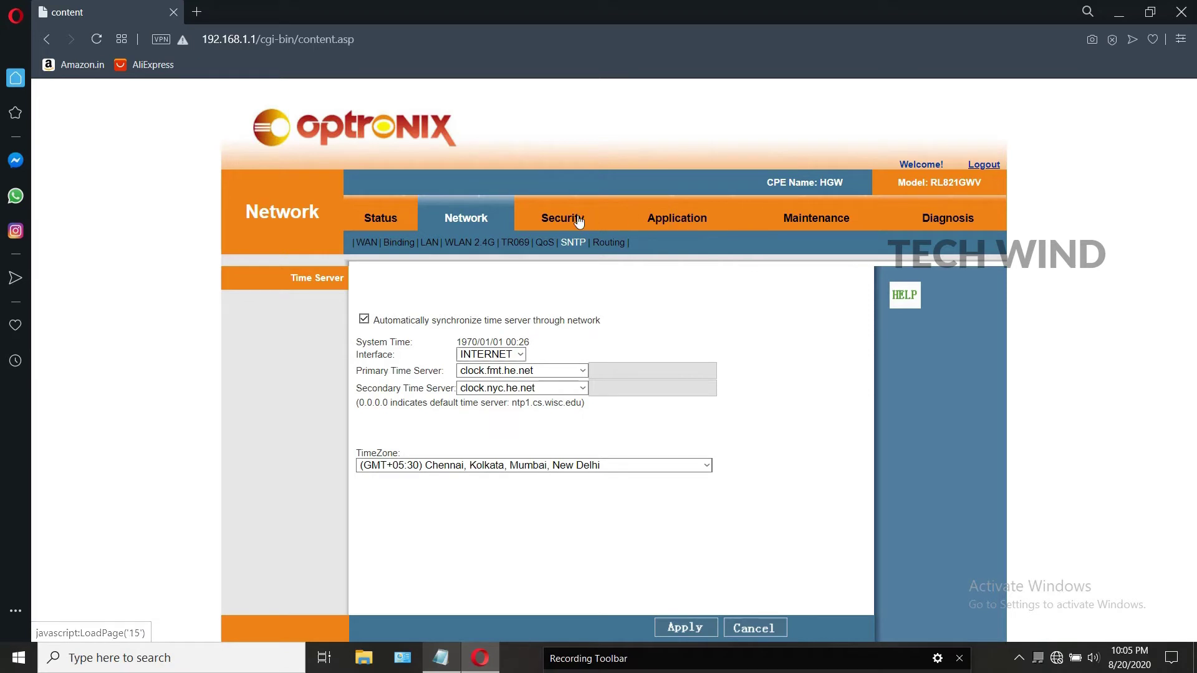
left_click(642, 225)
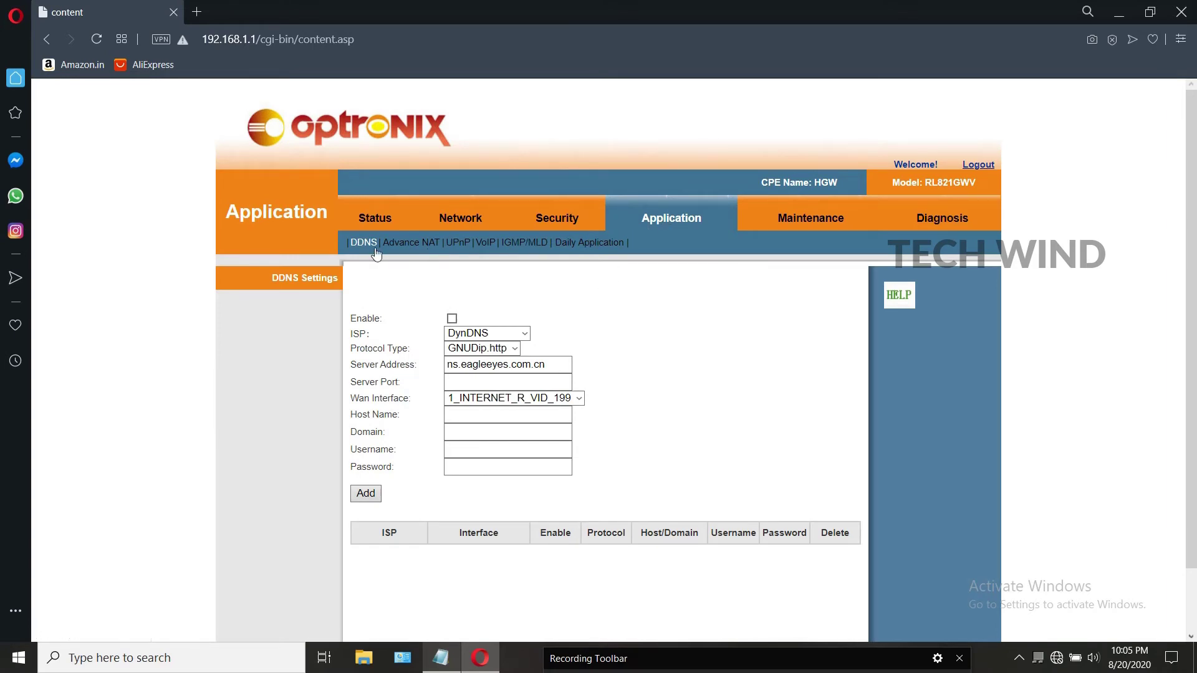
left_click(416, 243)
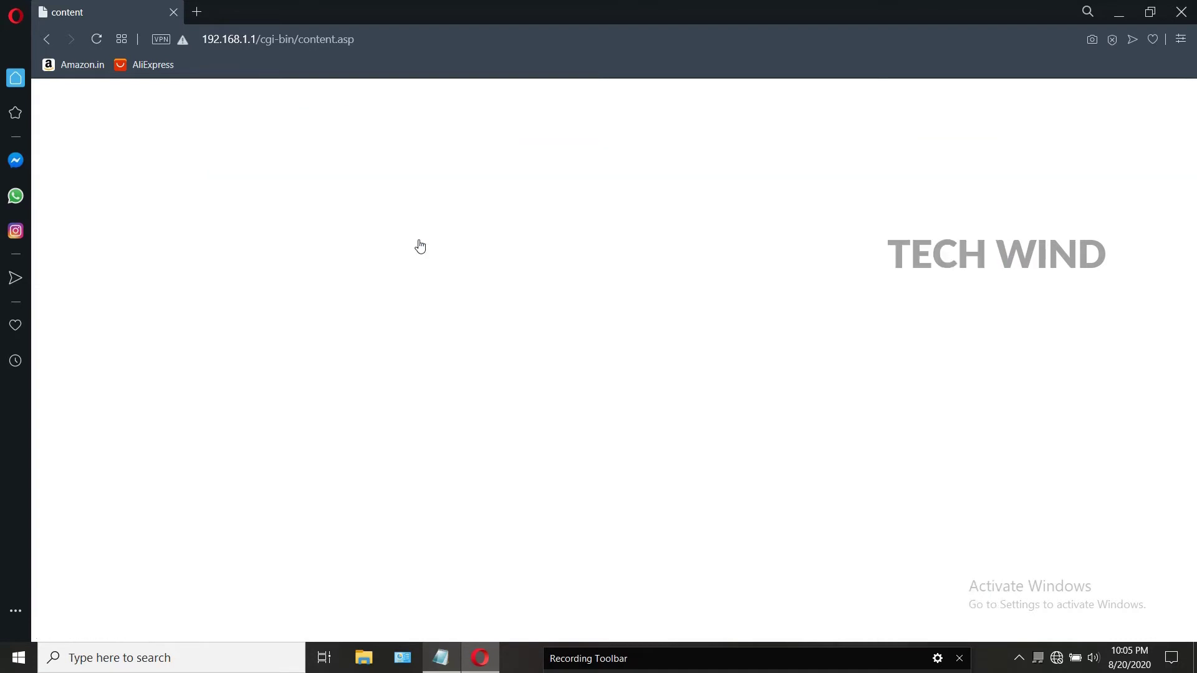
left_click(361, 422)
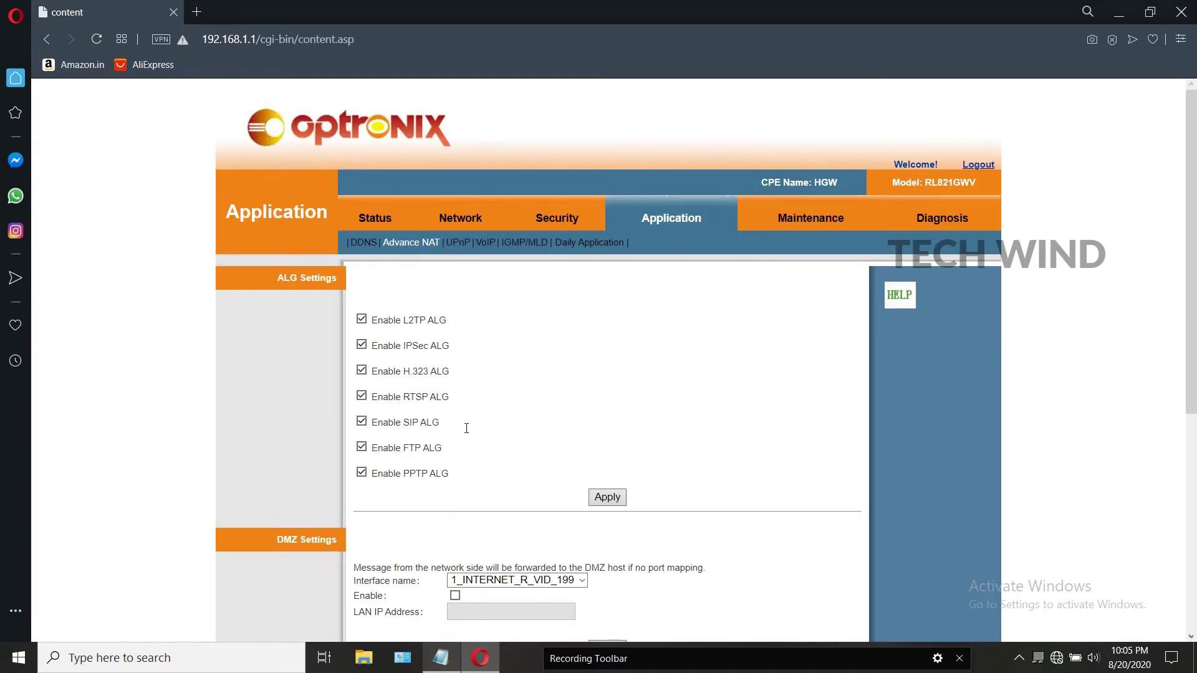
left_click(607, 498)
Step: Go to the VoIP Basic Settings and clear the Register server address field
left_click(486, 242)
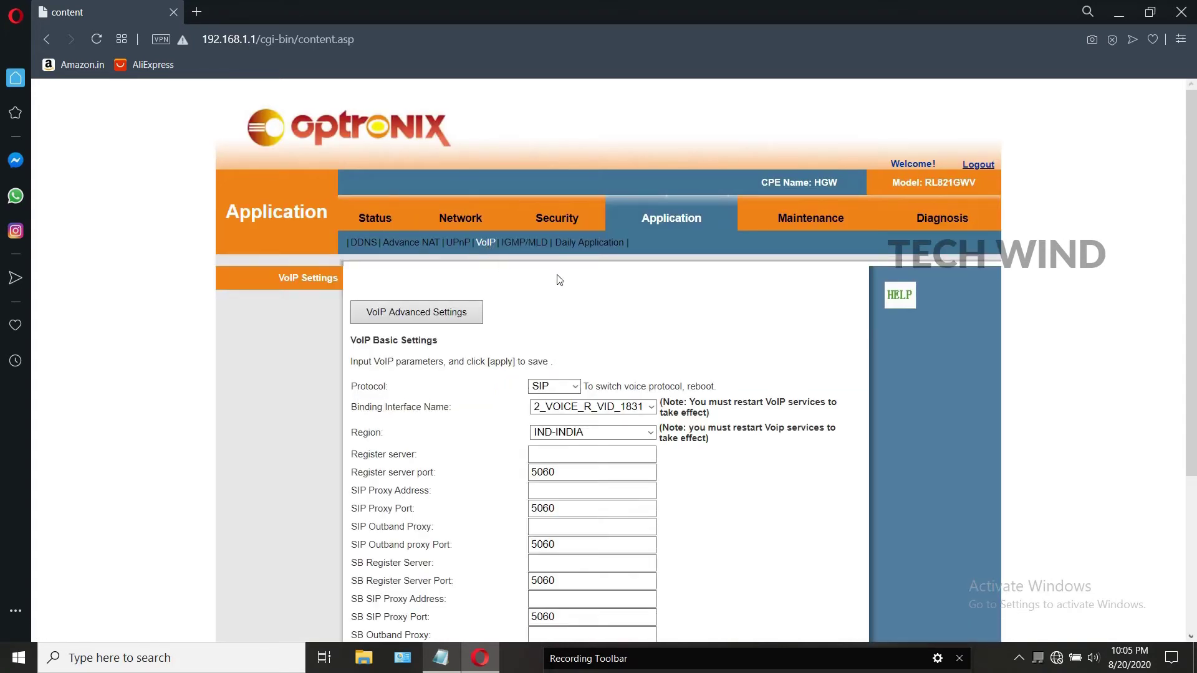
scroll(584, 362, "down", 1)
left_click(584, 379)
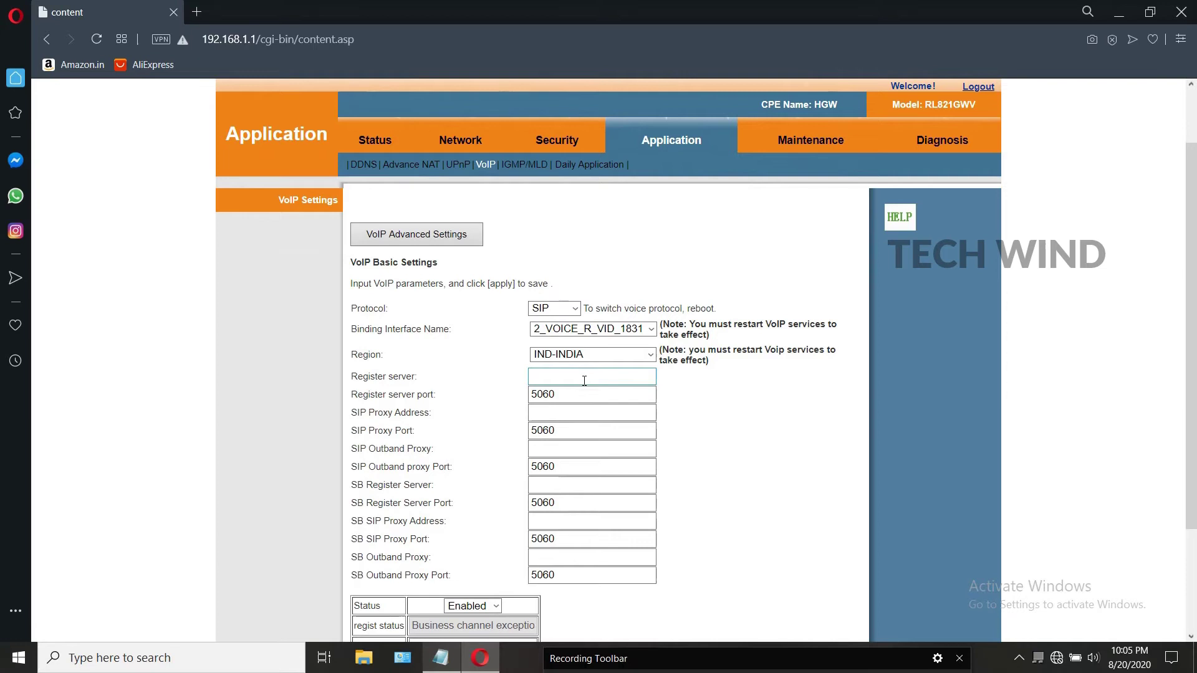
left_click(601, 333)
left_click(541, 379)
left_click(546, 374)
type("10.187.7.12")
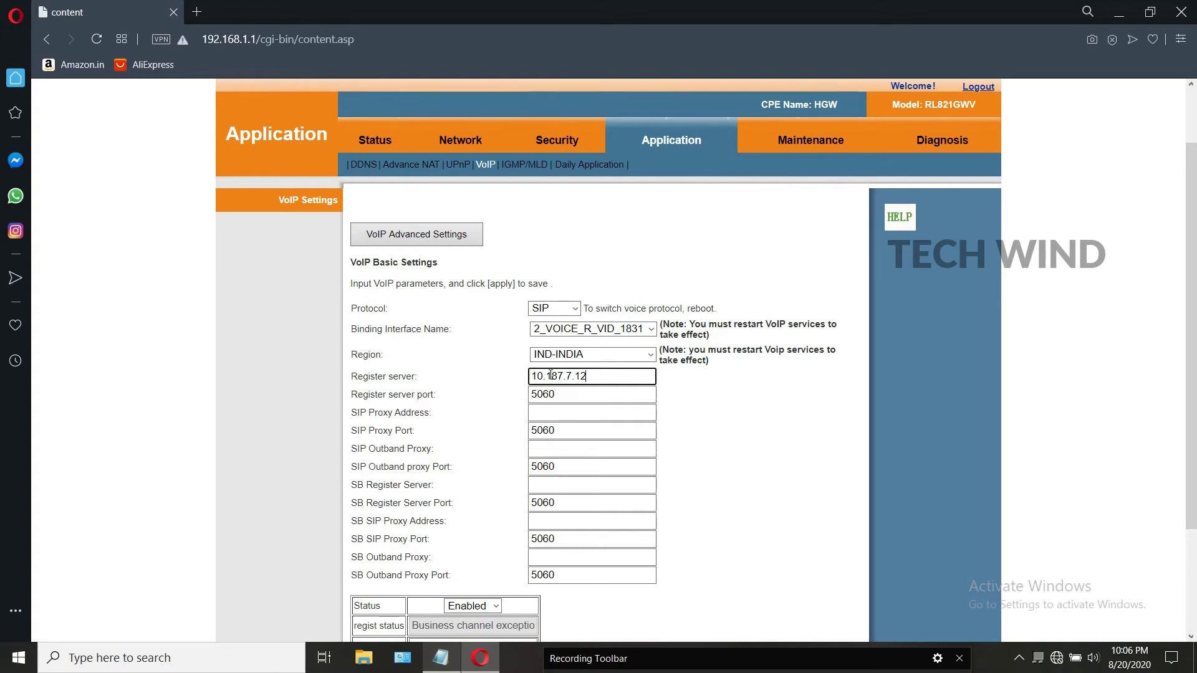
key("BackSpace")
key("BackSpace")
key("BackSpace")
key("BackSpace")
key("BackSpace")
key("BackSpace")
key("BackSpace")
key("BackSpace")
key("BackSpace")
key("BackSpace")
key("BackSpace")
Step: Enter voice.tn.ftthvoip.bsnl.in as the Register server, fixing typos, then select it for copying
type("voice.th.ftthvoip.bsnl.in")
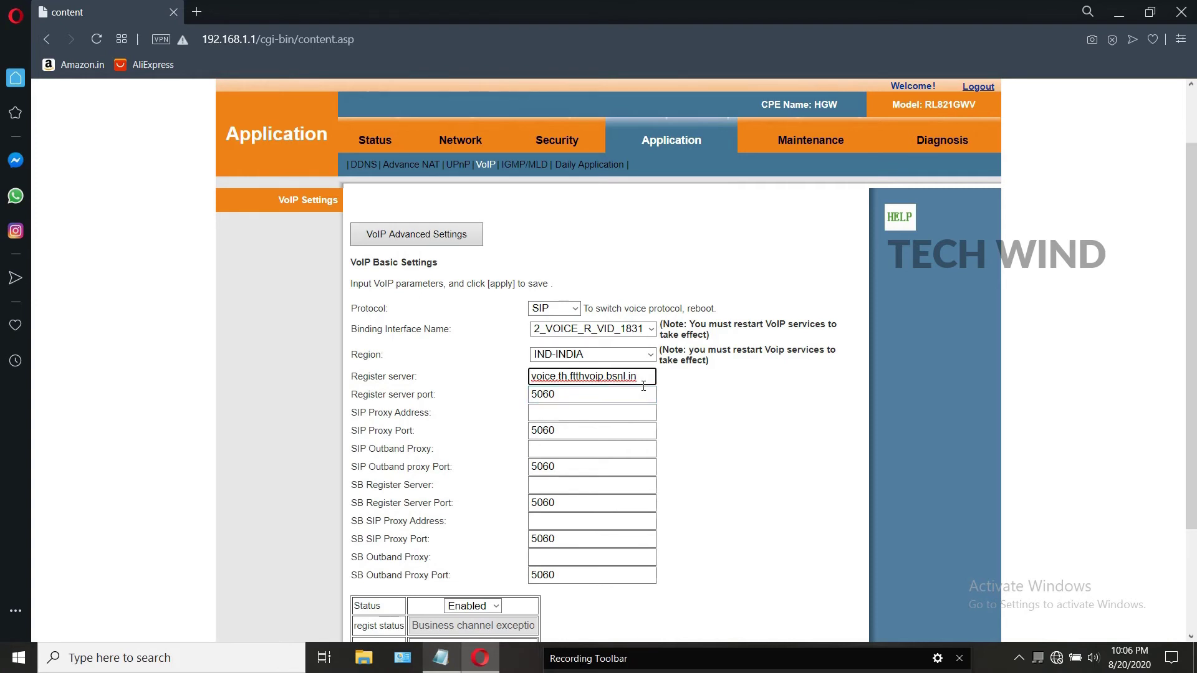
left_click_drag(642, 377, 525, 374)
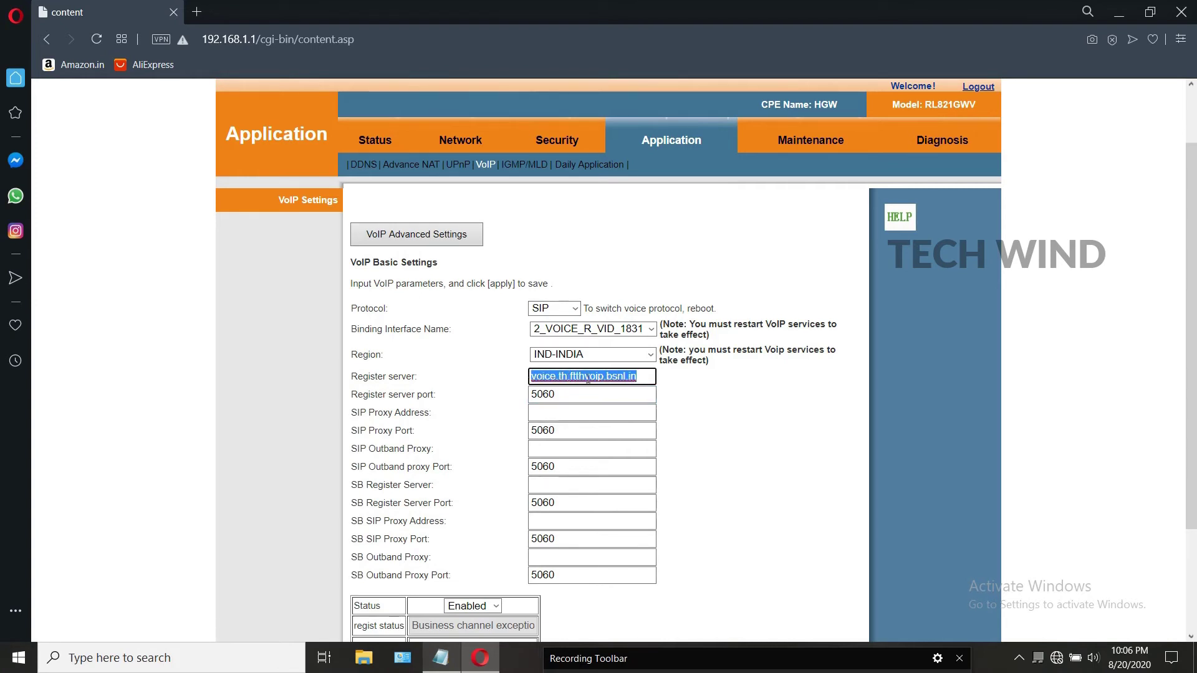
left_click(568, 377)
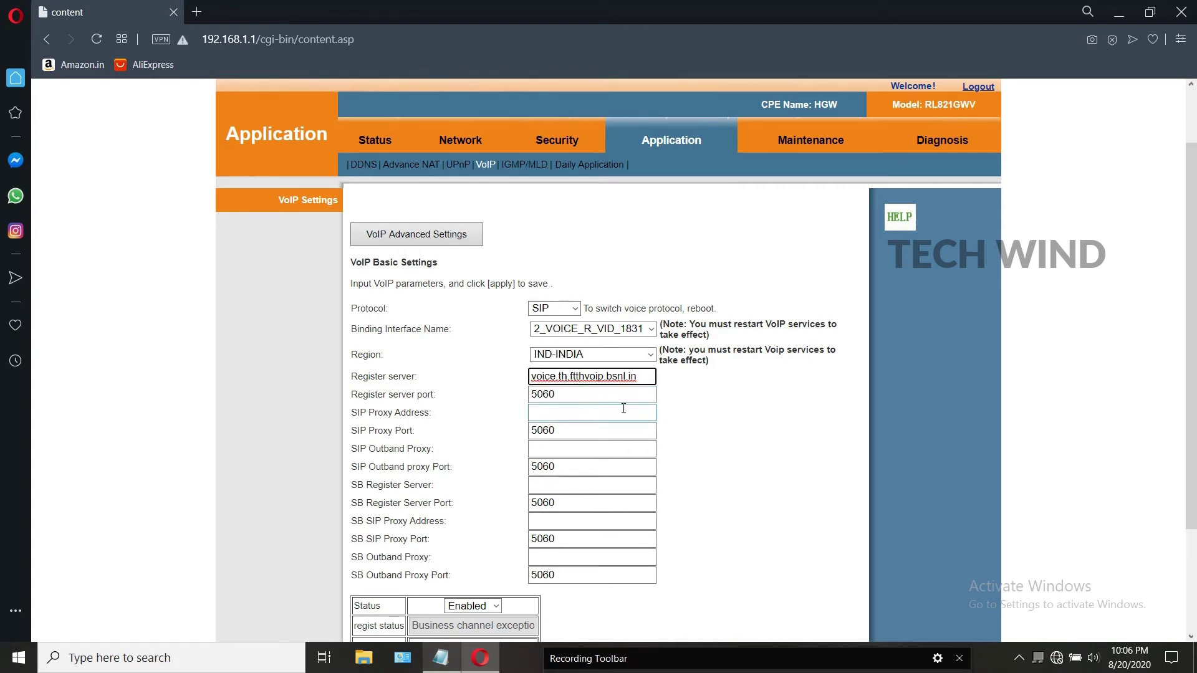
key("BackSpace")
type("n")
left_click_drag(645, 377, 525, 380)
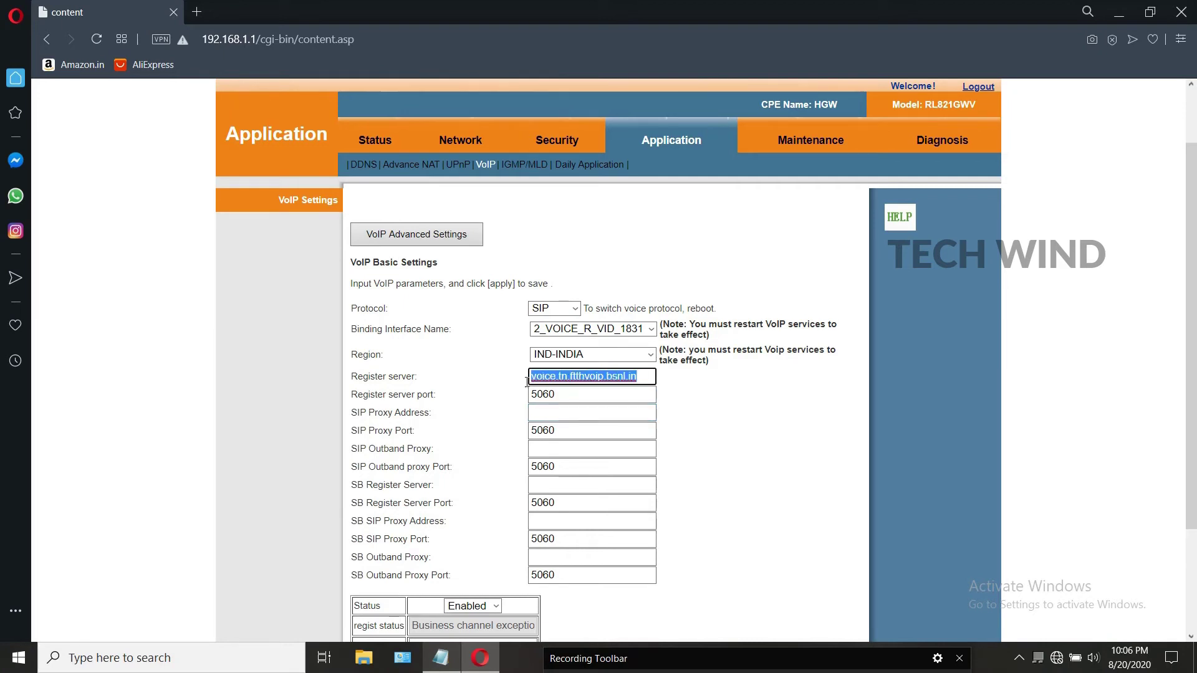
type("c")
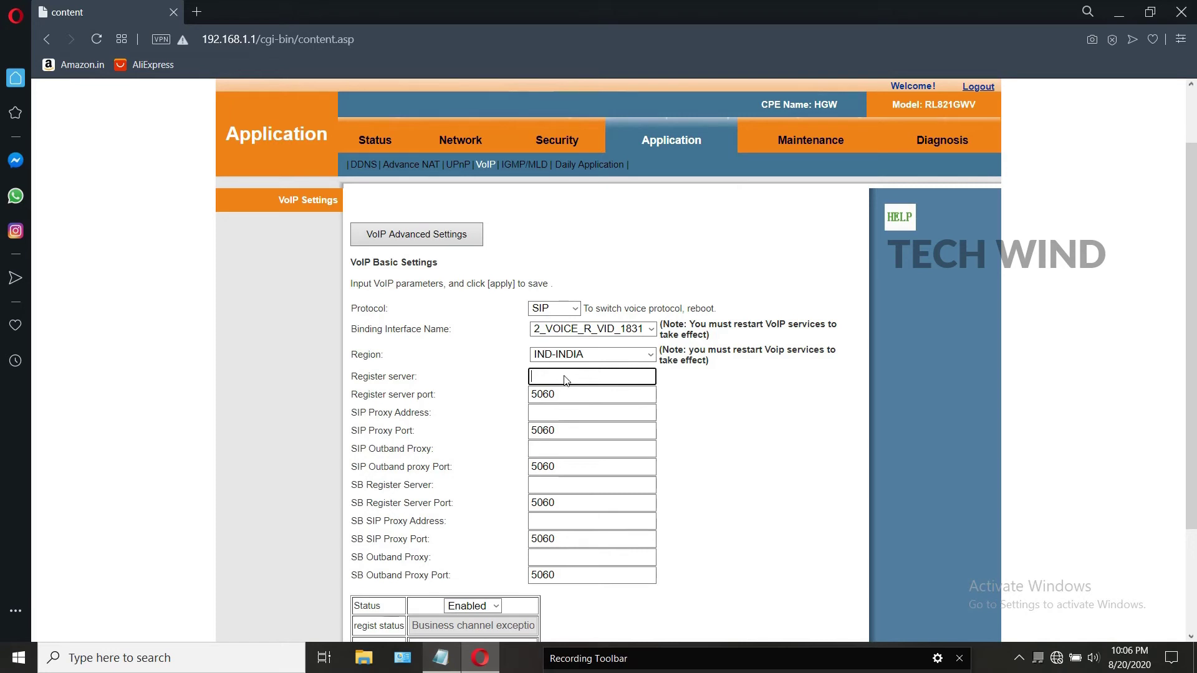
type("voice.tri.ftthvoip.bsnl.in")
left_click_drag(646, 382, 528, 373)
key("ctrl+c")
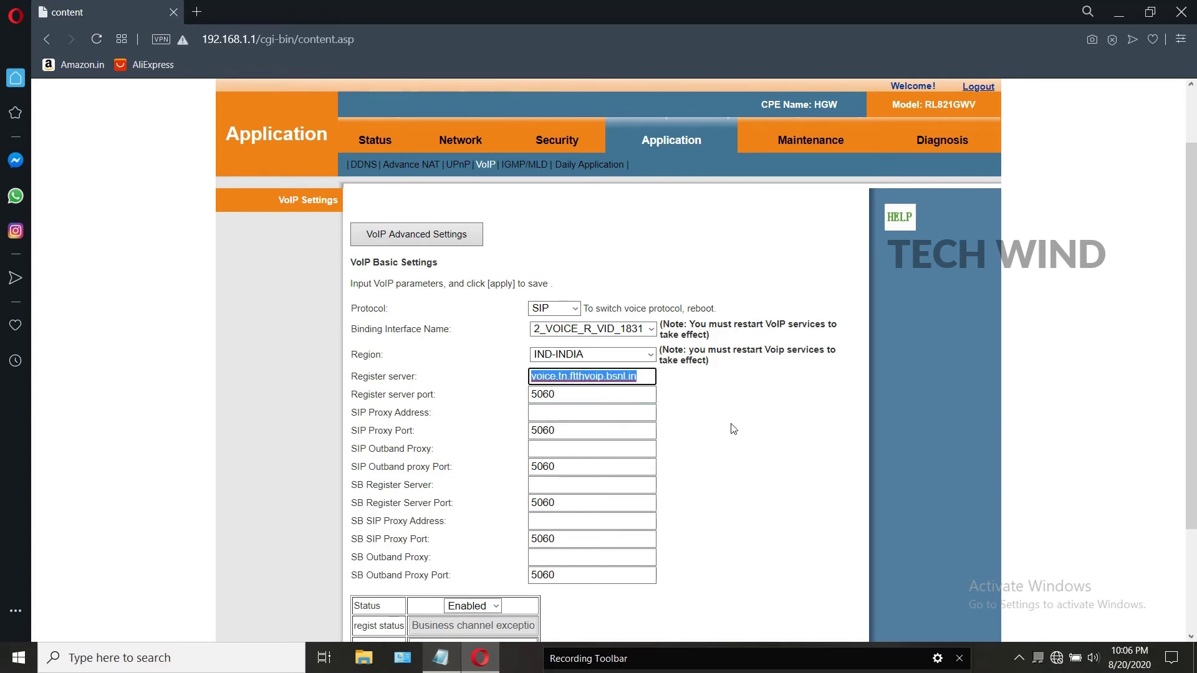
Step: Paste voice.tn.ftthvoip.bsnl.in into SIP Proxy, SIP Outband, SB Register, SB SIP Proxy and SB Outband fields
left_click(564, 411)
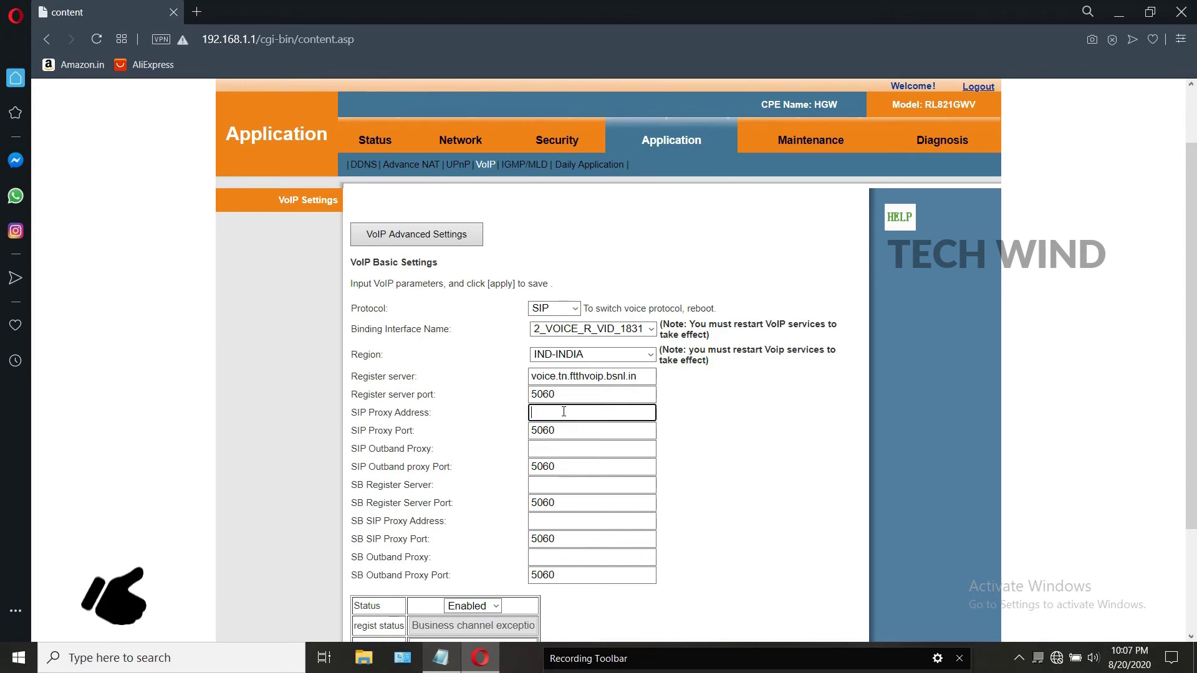
key("ctrl+v")
left_click(559, 449)
key("ctrl+v")
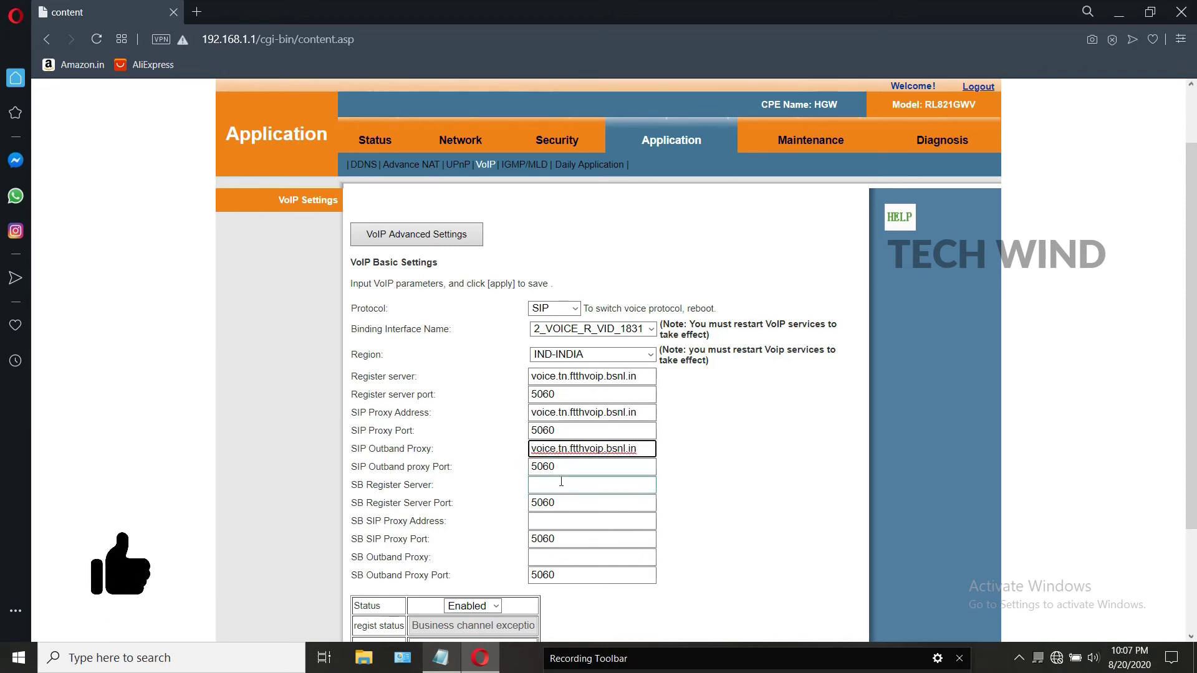
left_click(560, 484)
key("ctrl+v")
left_click(551, 520)
key("ctrl+v")
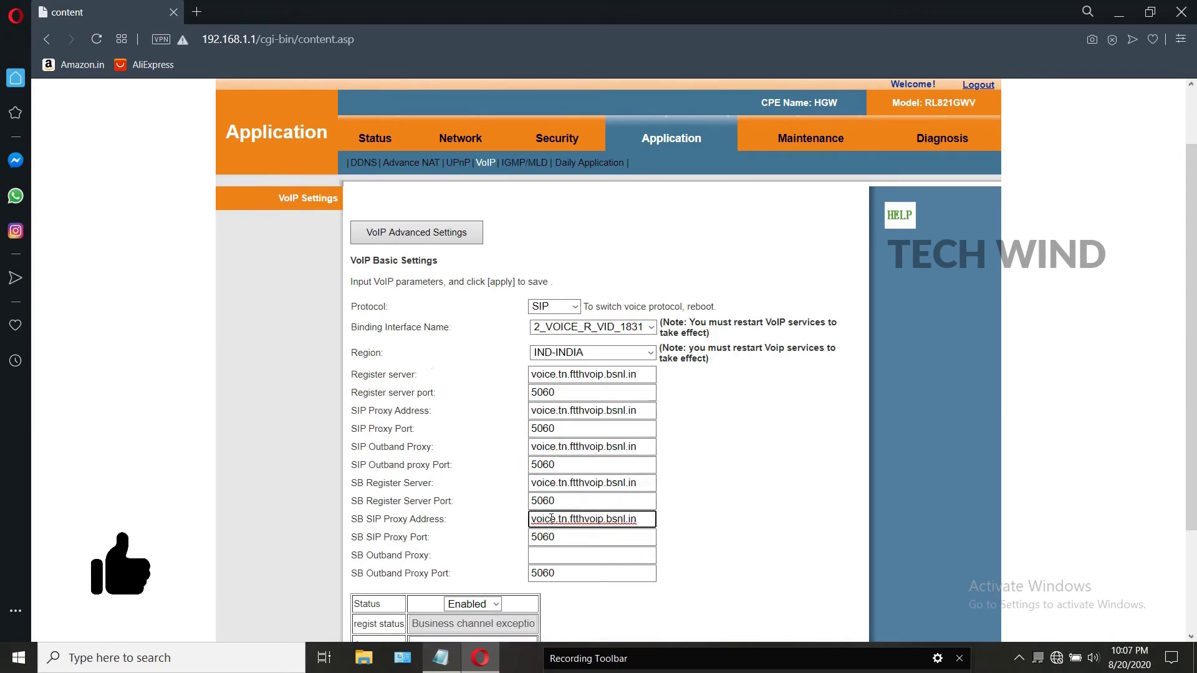
scroll(551, 519, "down", 2)
left_click(585, 411)
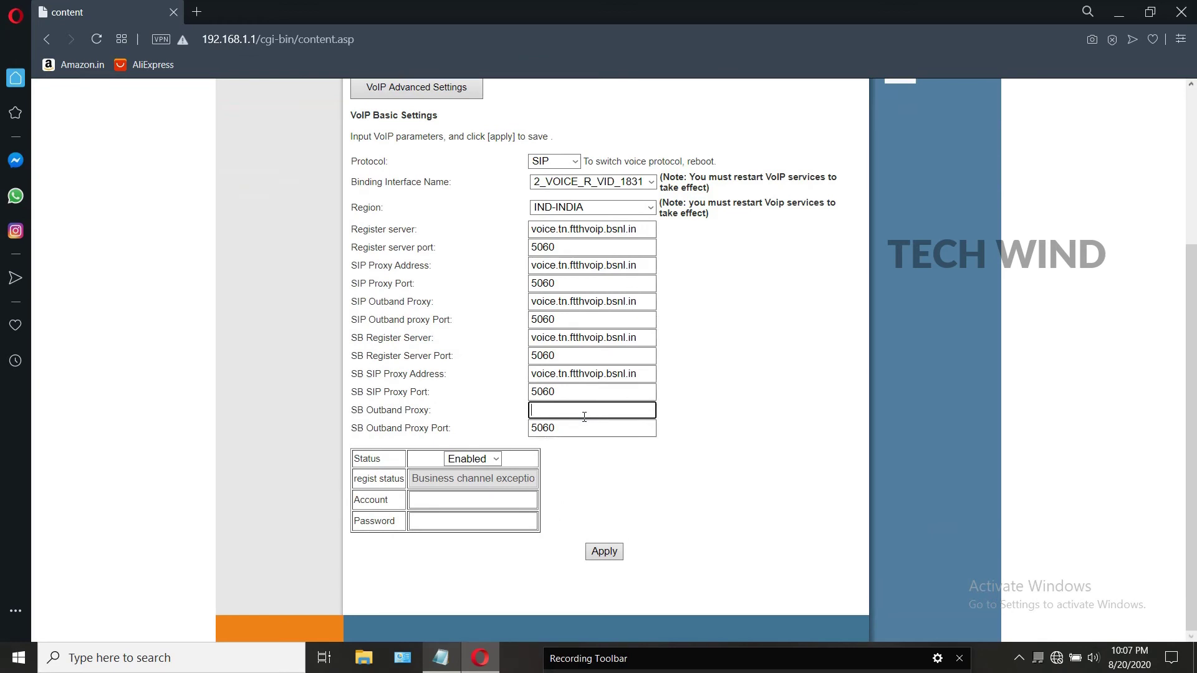
key("ctrl+v")
Step: Keep the line Enabled, enter the SIP account number and password, and apply the settings
left_click(478, 462)
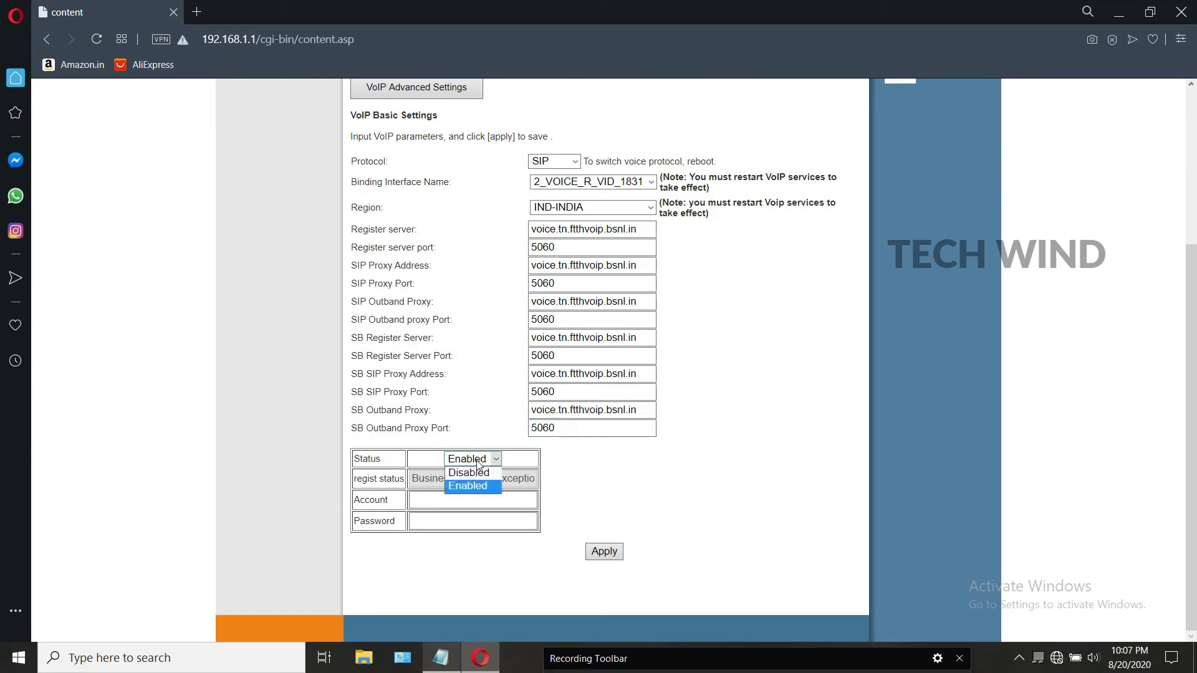
left_click(478, 465)
left_click(472, 502)
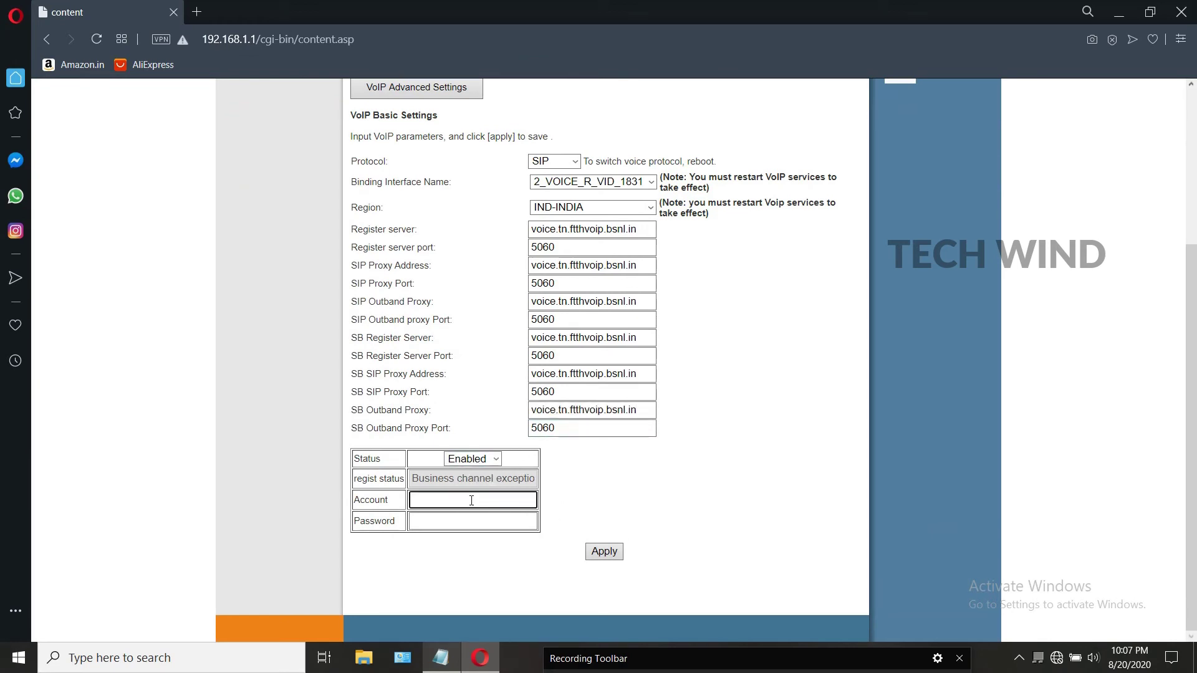
type("91xxxxyyyyyy")
left_click(460, 524)
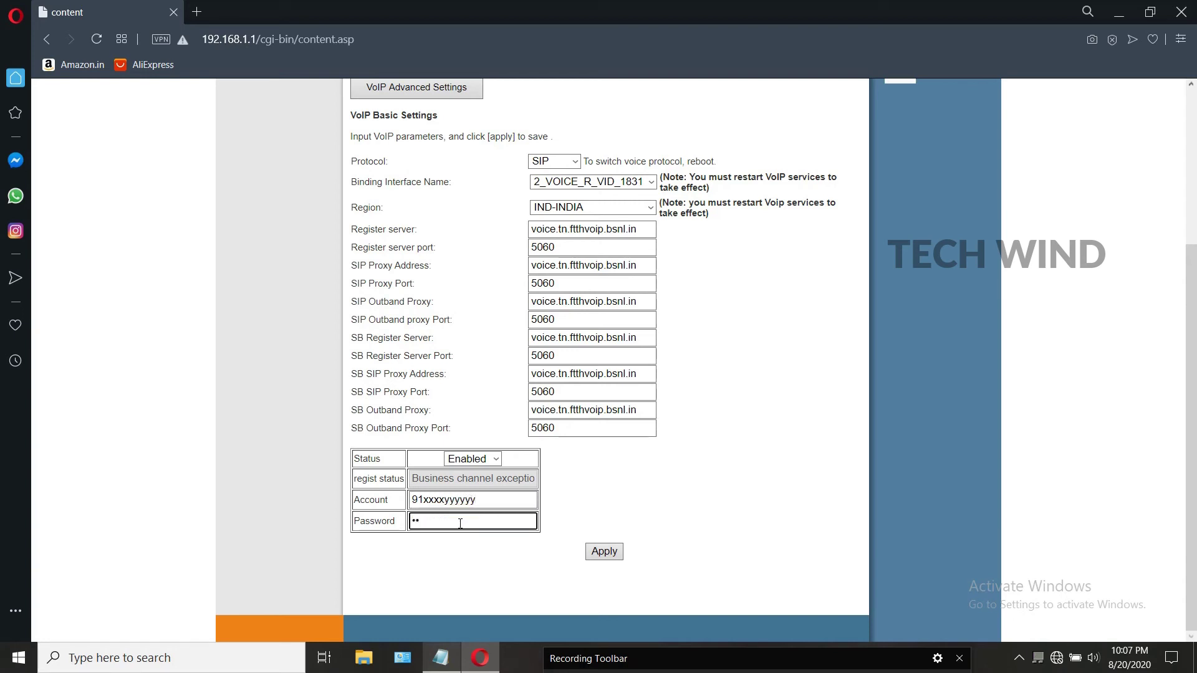
type("1234")
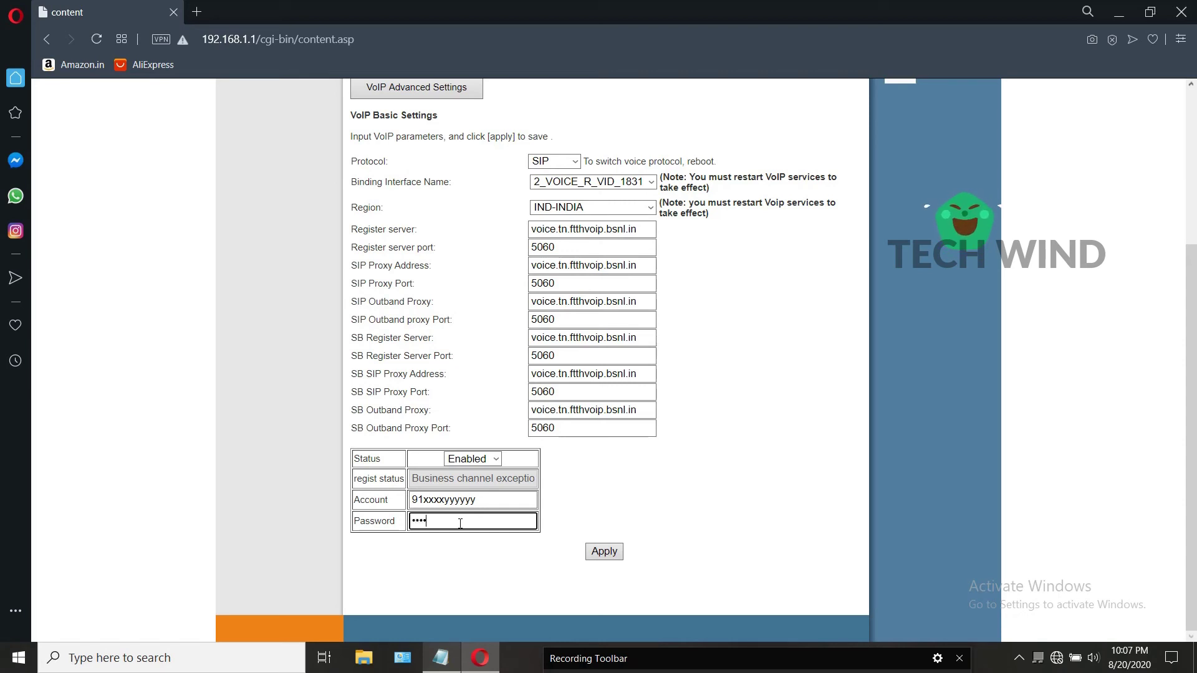
type("5678")
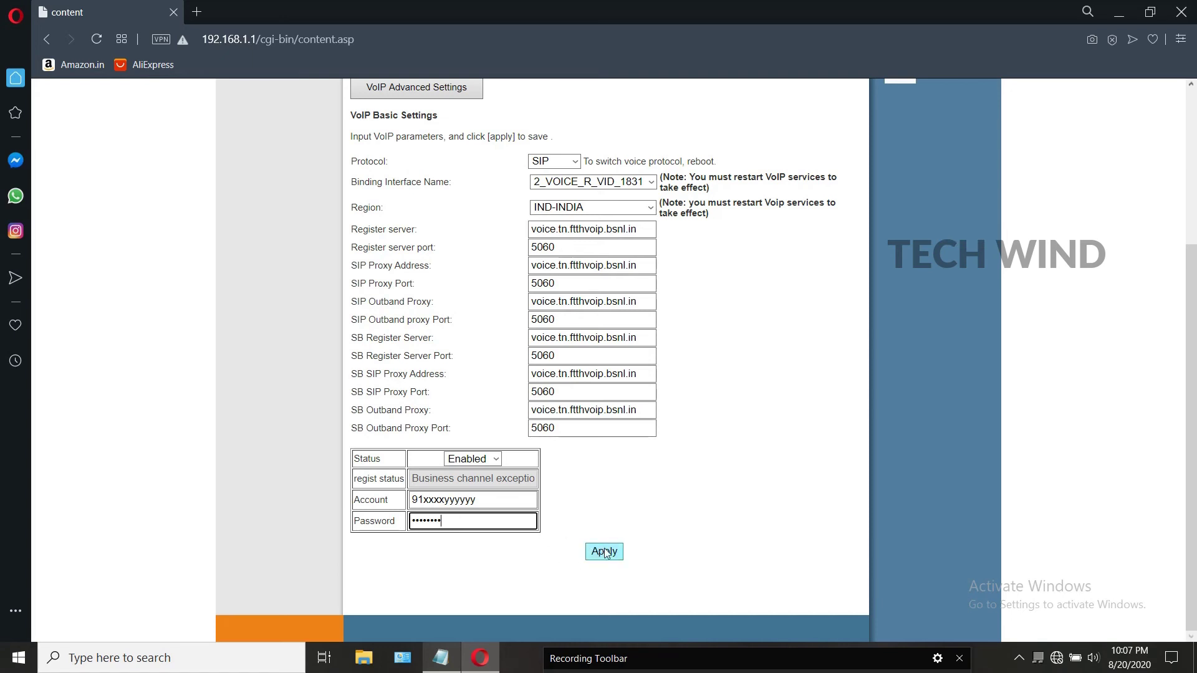
left_click_drag(502, 503, 423, 502)
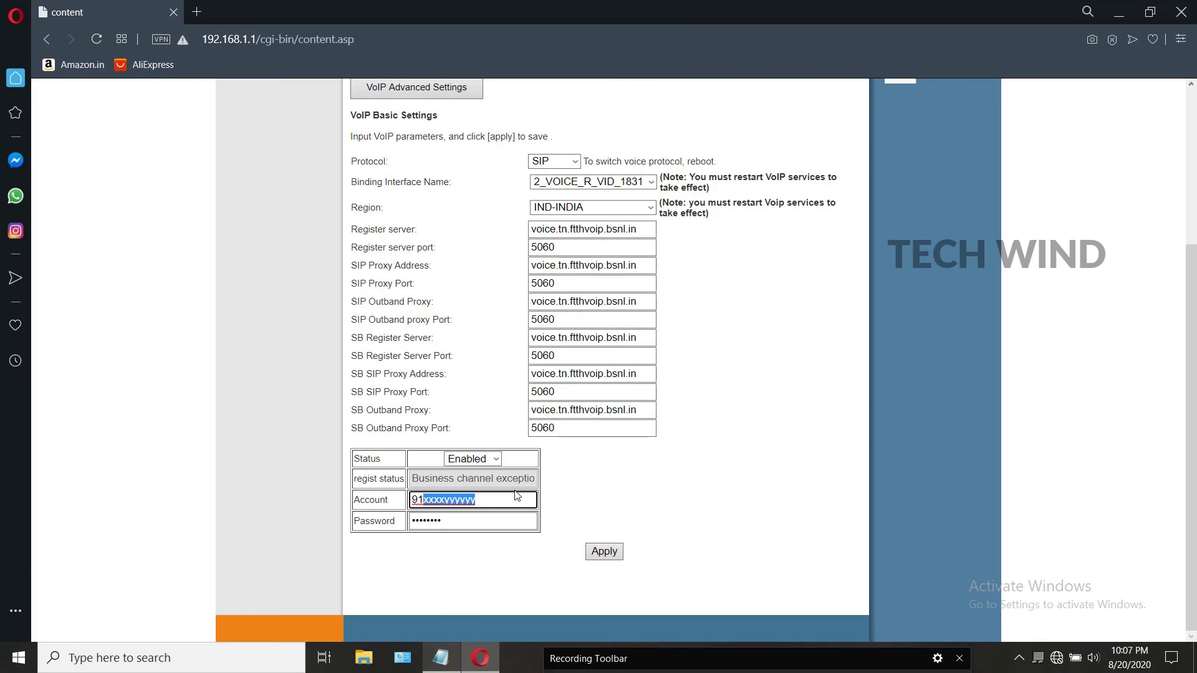
type("22222222")
type("22")
left_click(603, 551)
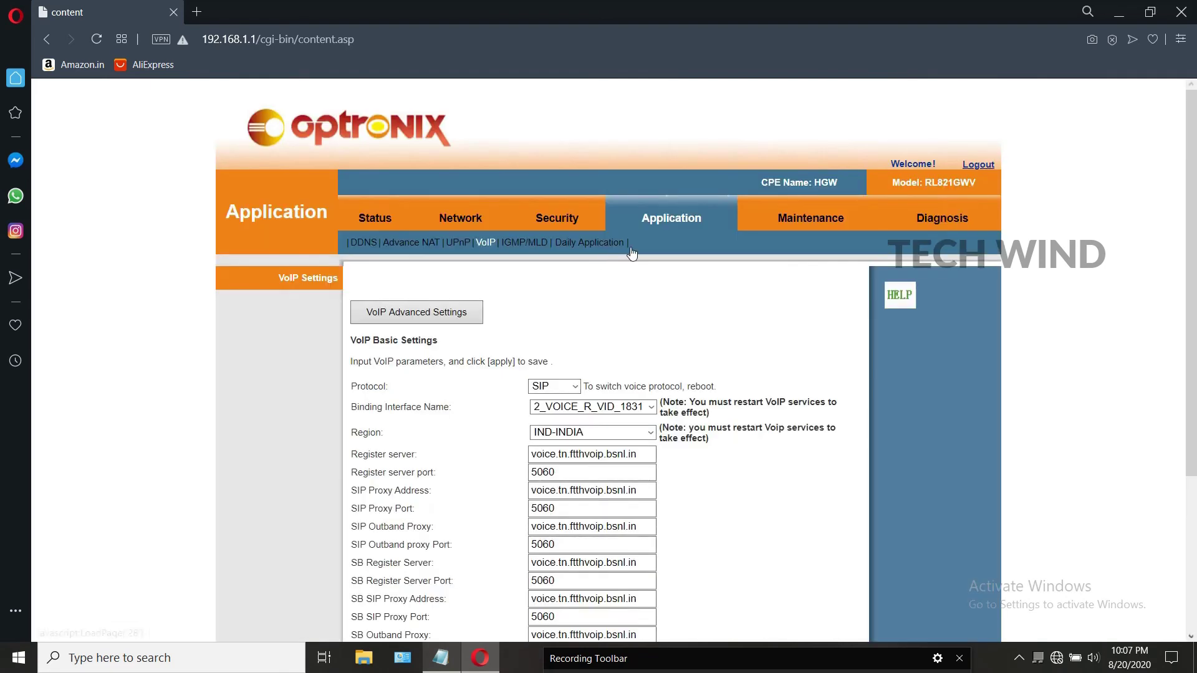
scroll(679, 275, "down", 4)
scroll(677, 311, "up", 4)
Step: Show the VoIP status page listing Line1's register server, register status and Idle state
left_click(391, 221)
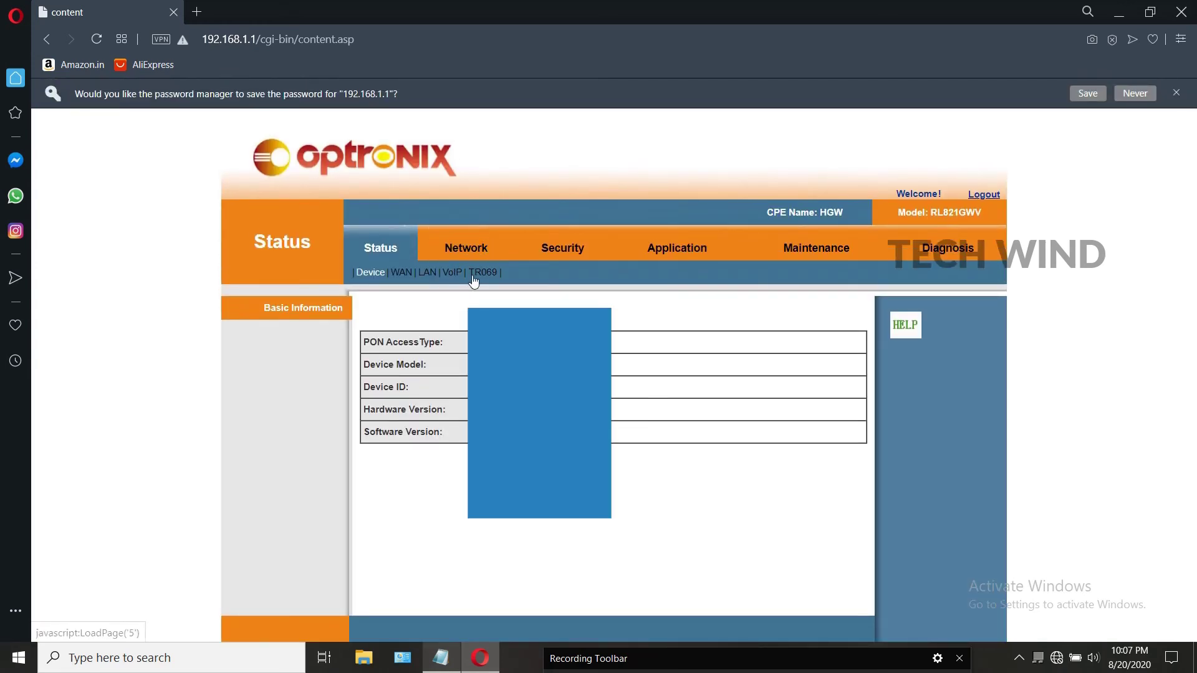
left_click(453, 274)
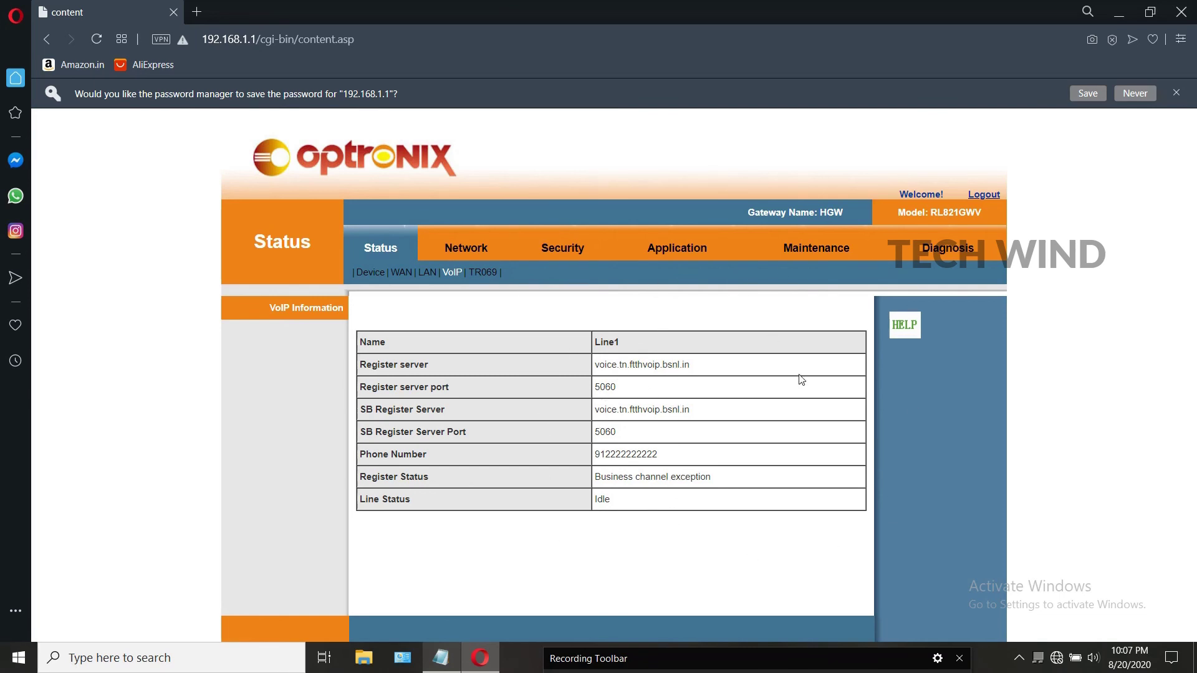
left_click(771, 663)
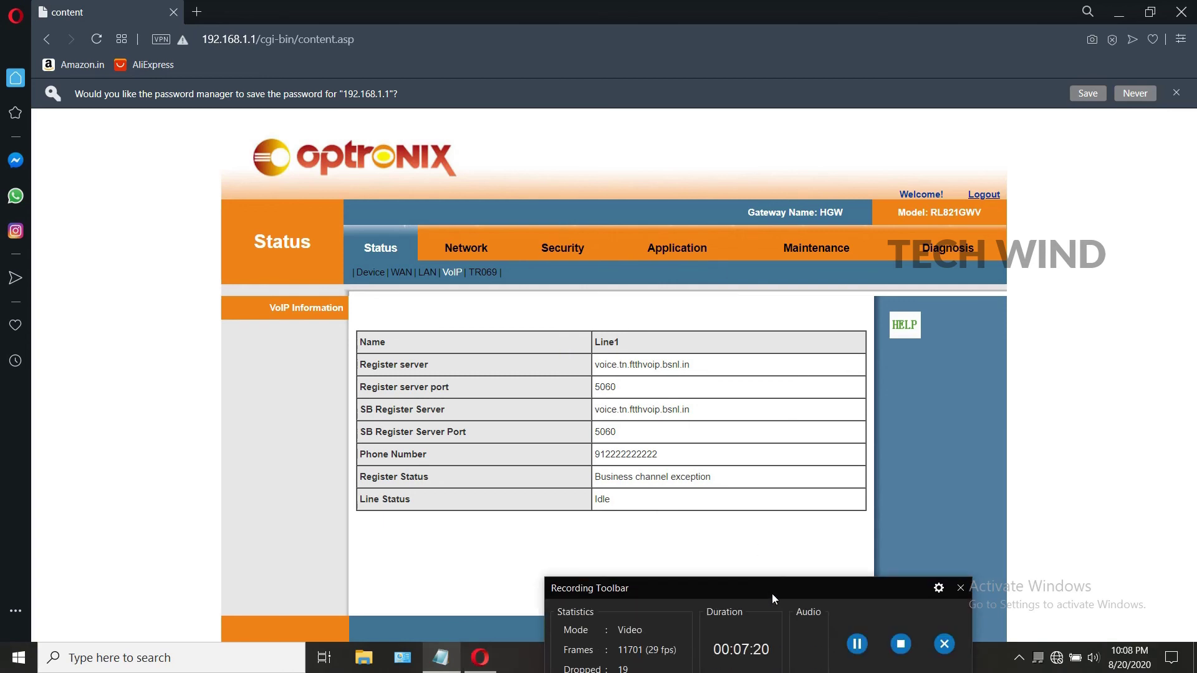